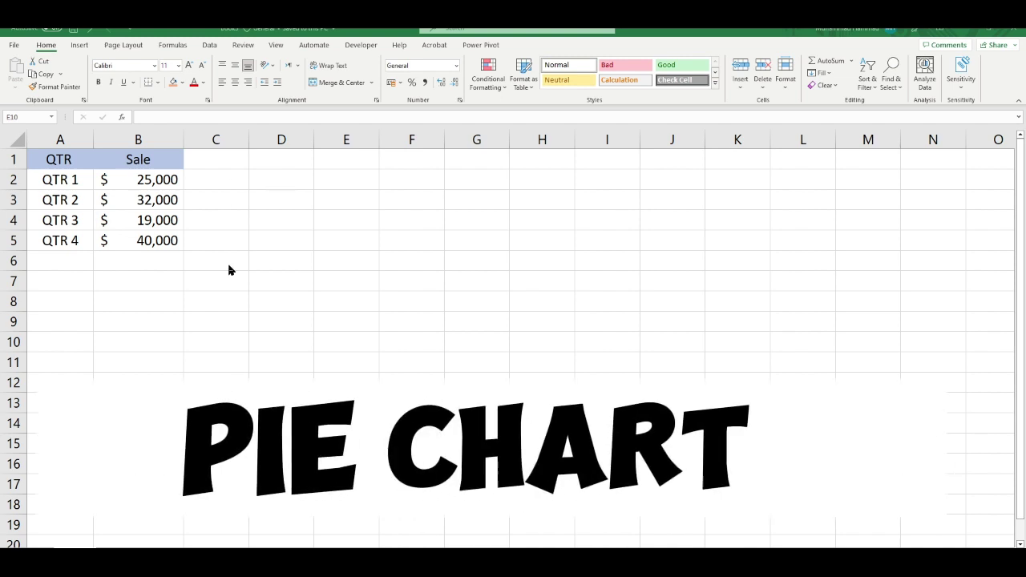
# Select the QTR and Sale data in A1:B5 and insert a 3-D Pie chart titled Sale
pyautogui.moveTo(60, 159); pyautogui.dragTo(137, 240)
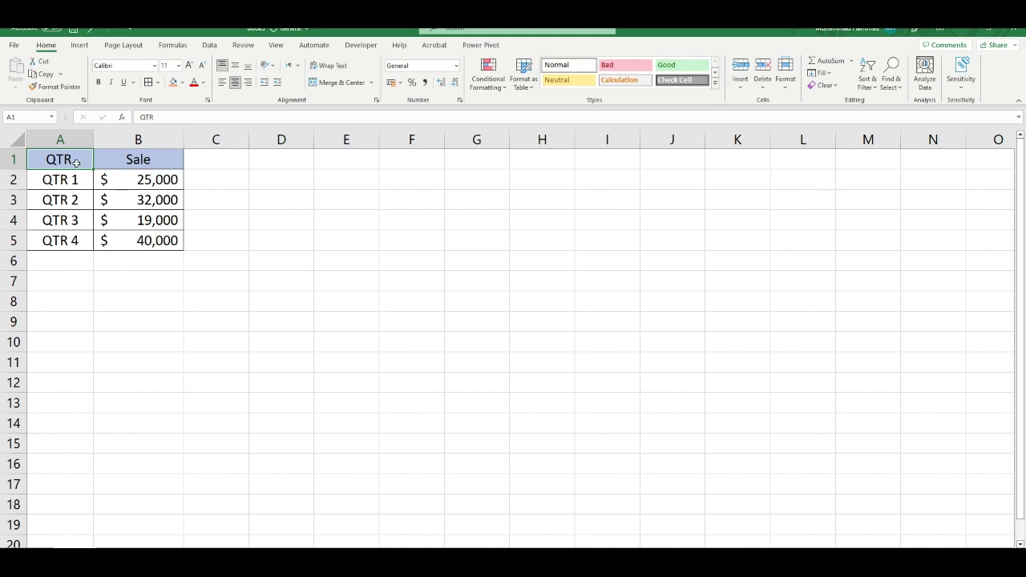
pyautogui.moveTo(75, 163); pyautogui.dragTo(122, 237)
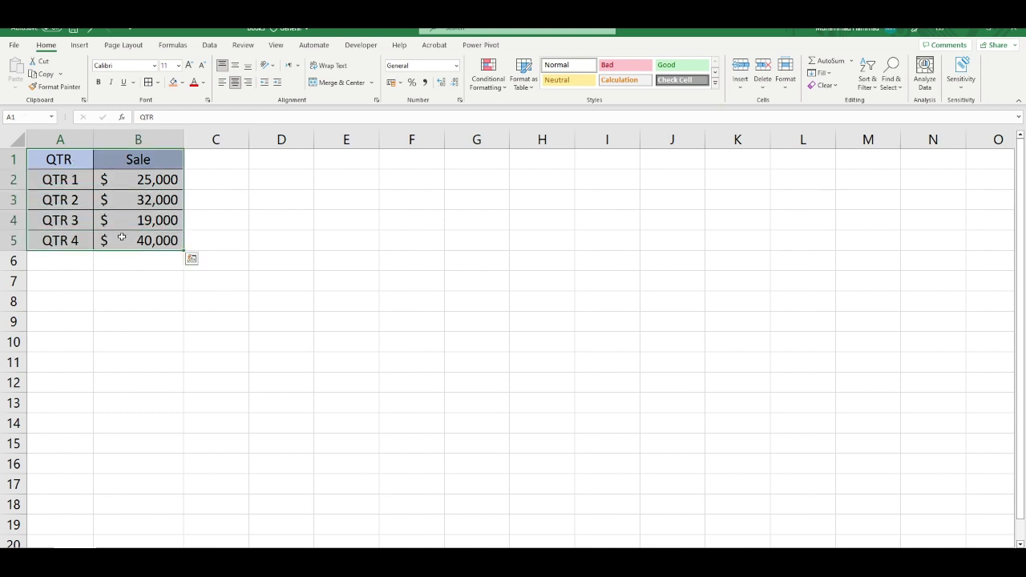
pyautogui.click(79, 45)
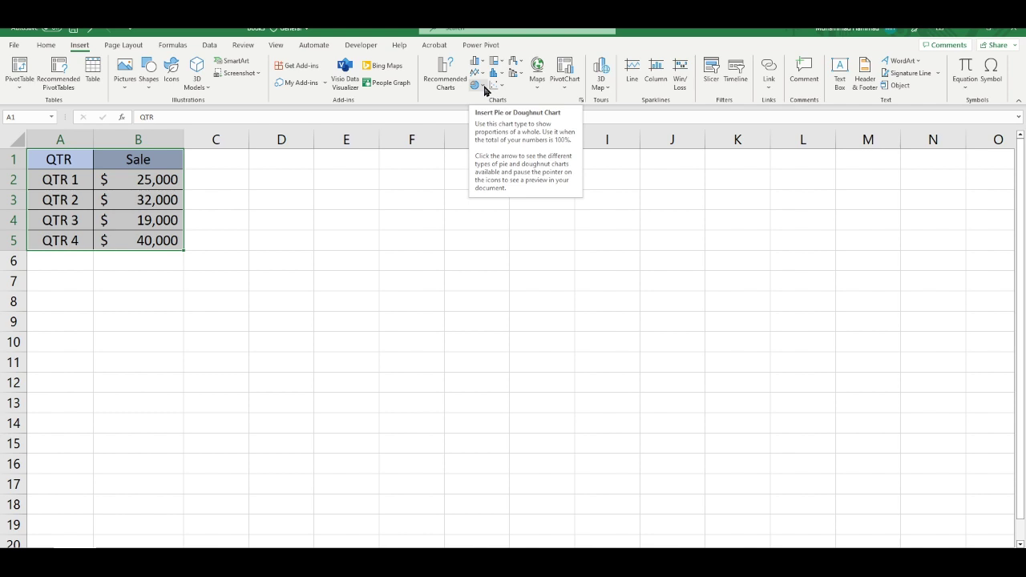
pyautogui.click(484, 87)
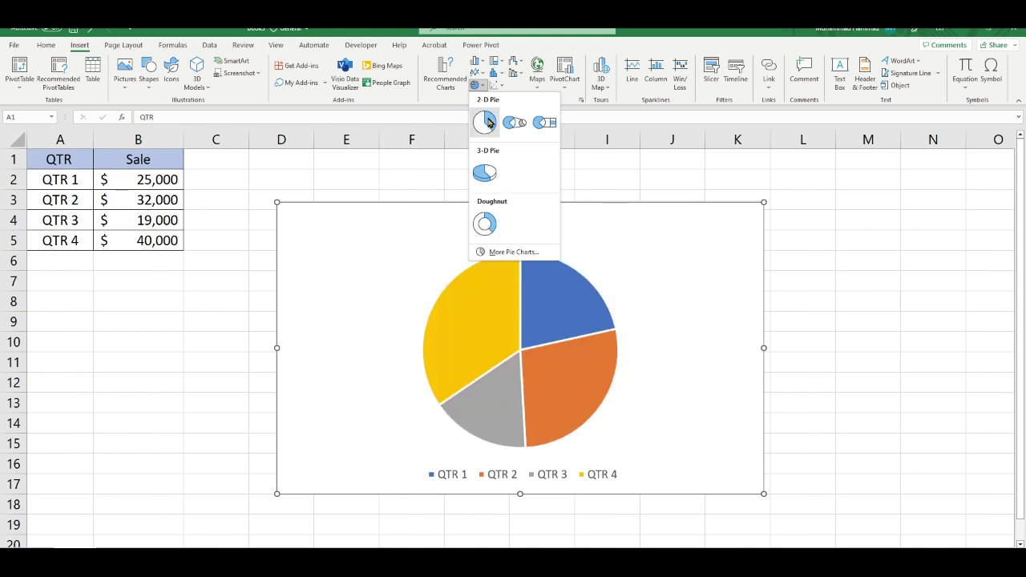
pyautogui.click(484, 173)
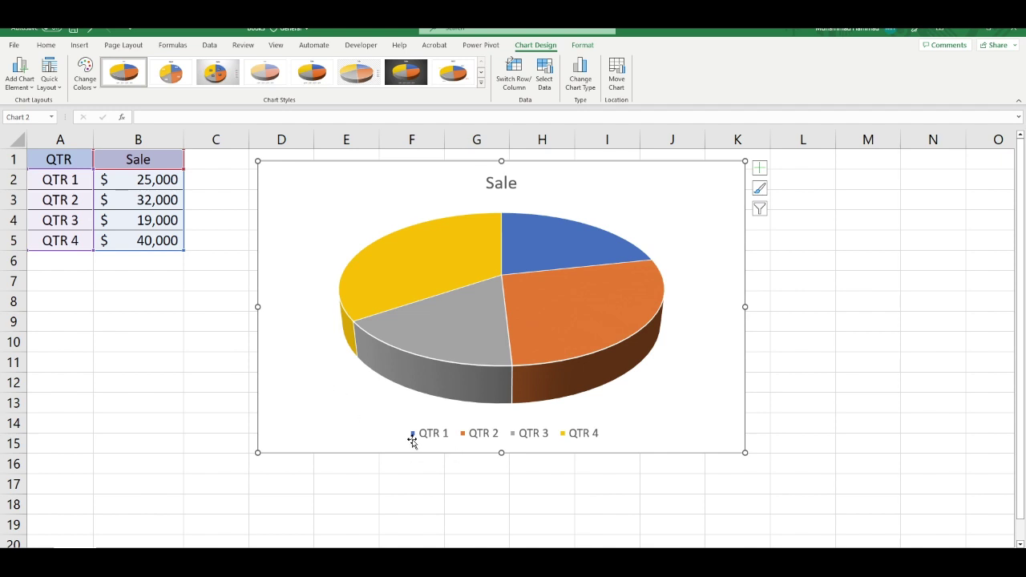
# Add data labels showing $25,000, $32,000, $19,000 and $40,000 to the pie slices
pyautogui.click(543, 258)
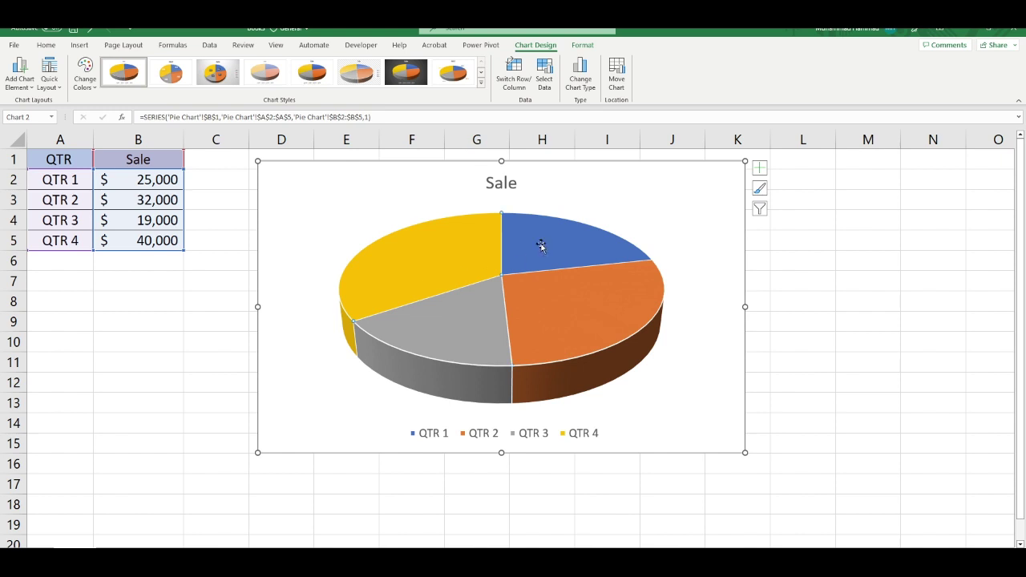
pyautogui.moveTo(416, 256)
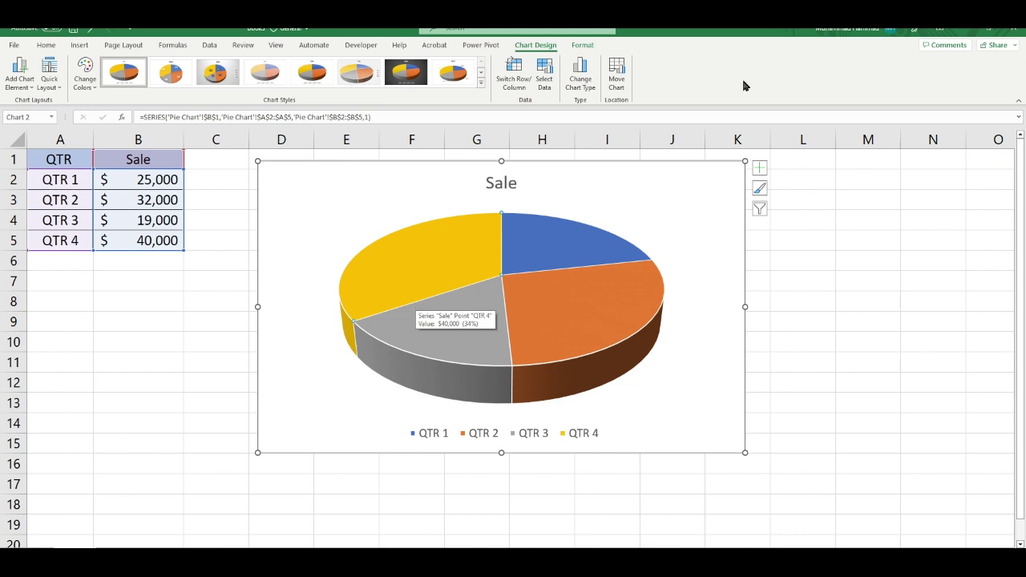
pyautogui.click(628, 208)
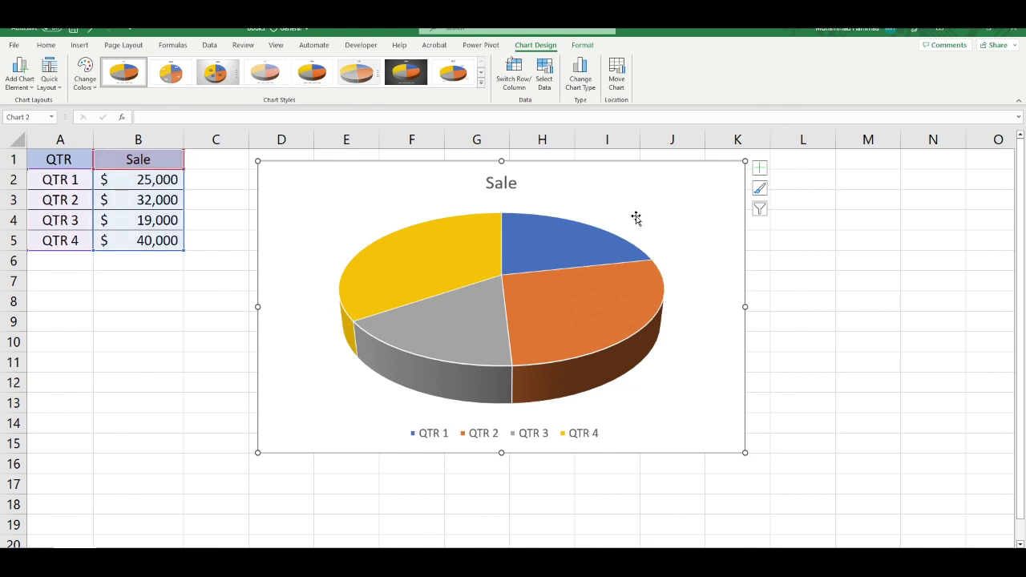
pyautogui.click(762, 170)
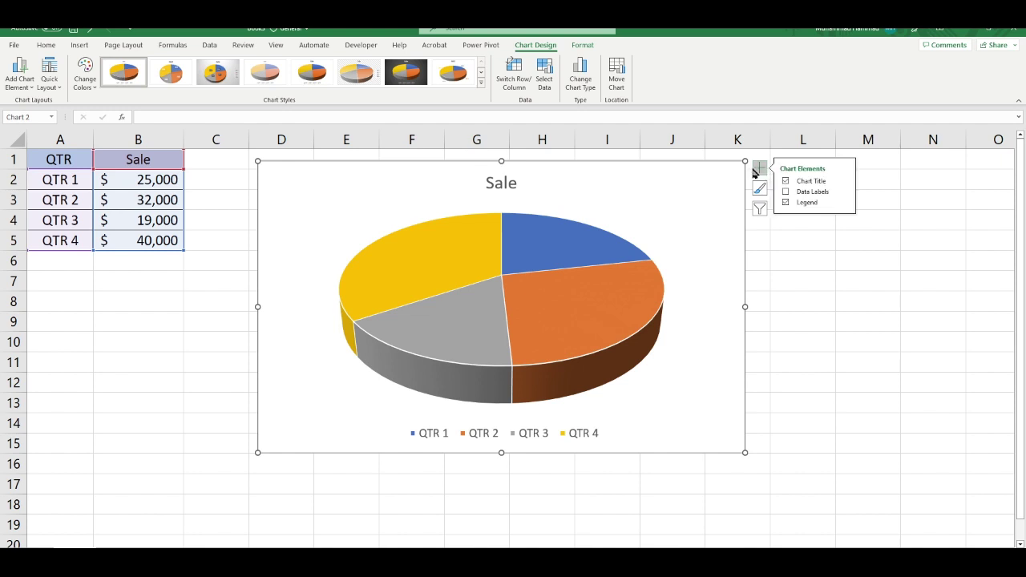
pyautogui.click(760, 168)
pyautogui.click(760, 168)
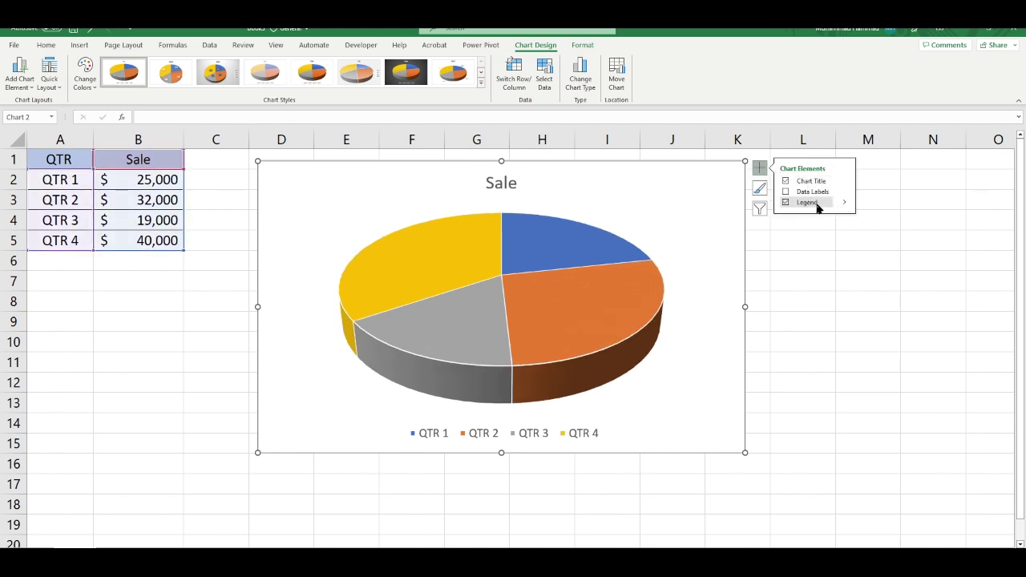
pyautogui.click(785, 192)
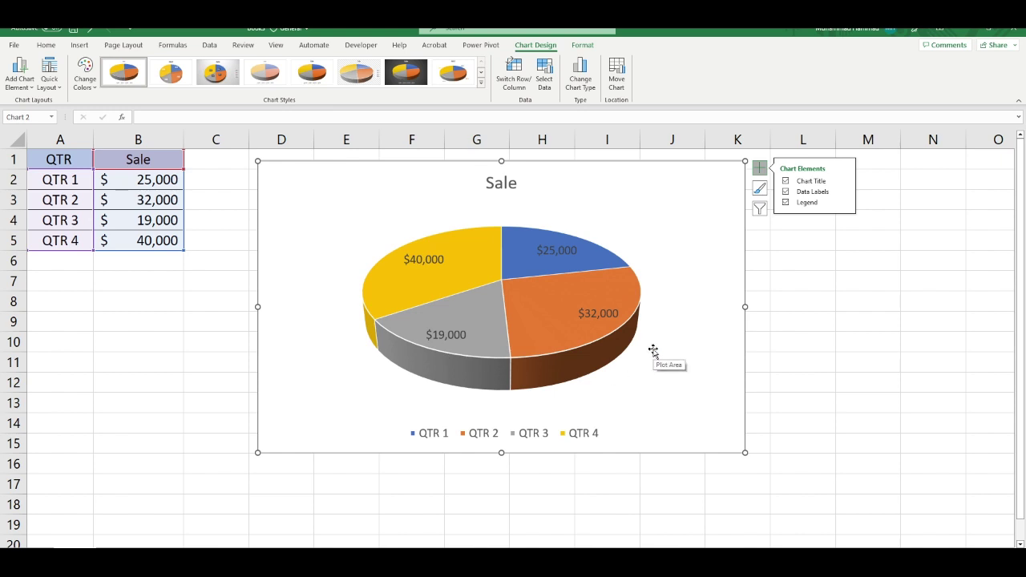
pyautogui.click(666, 230)
pyautogui.click(662, 203)
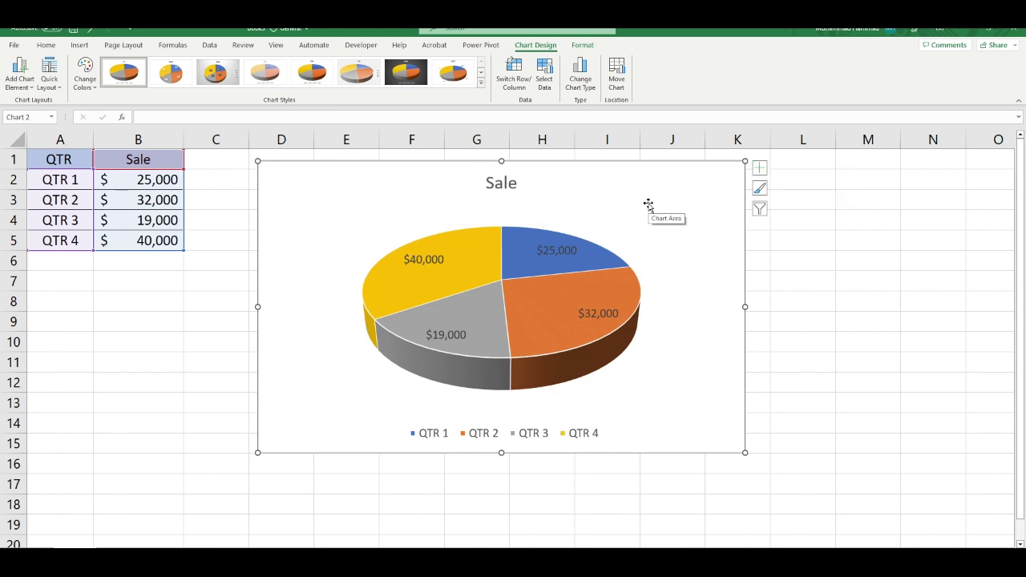
# Open the Format Chart Area pane and look through the fill colour choices without changing them
pyautogui.doubleClick(640, 199)
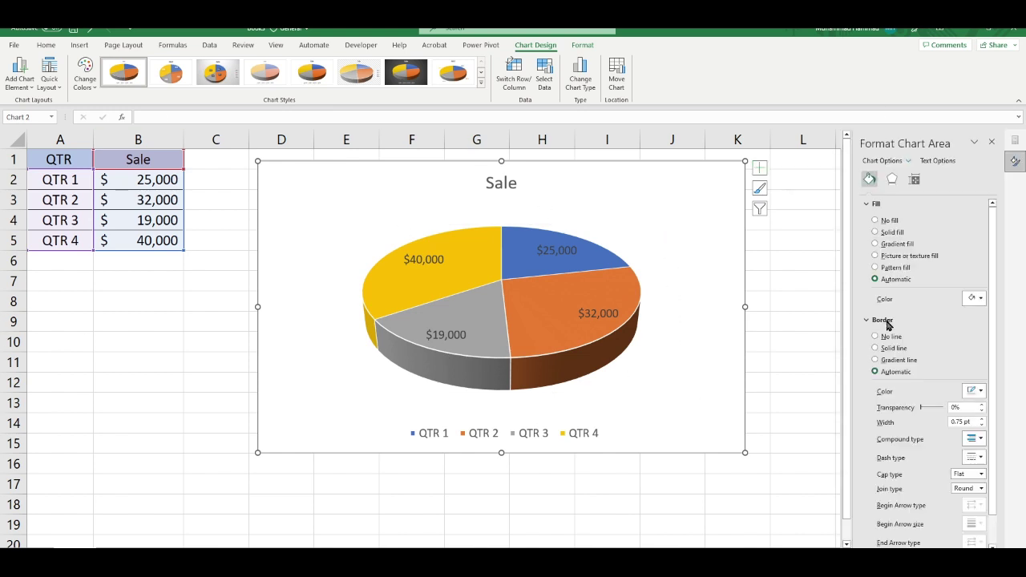
pyautogui.click(991, 142)
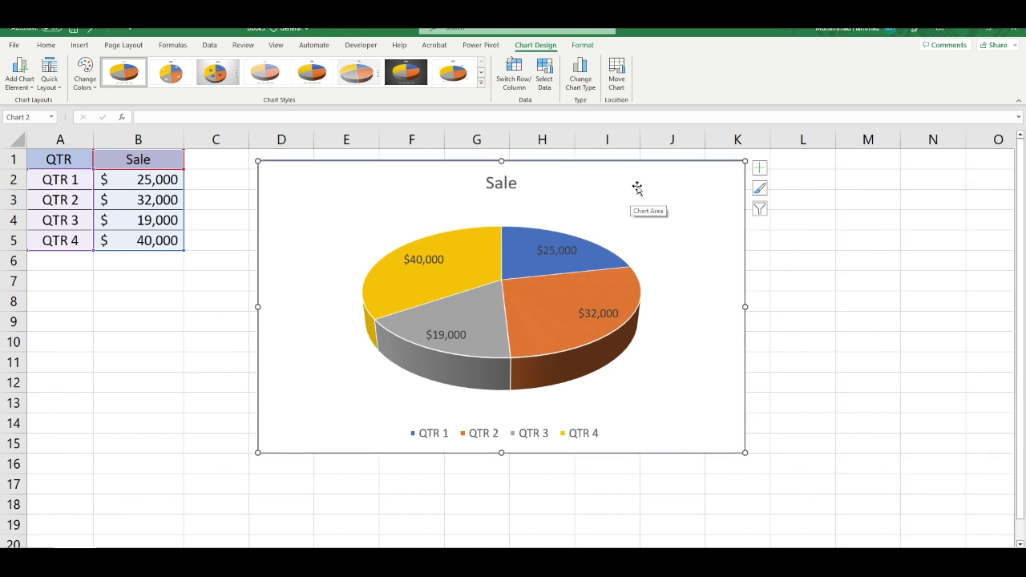
pyautogui.doubleClick(636, 188)
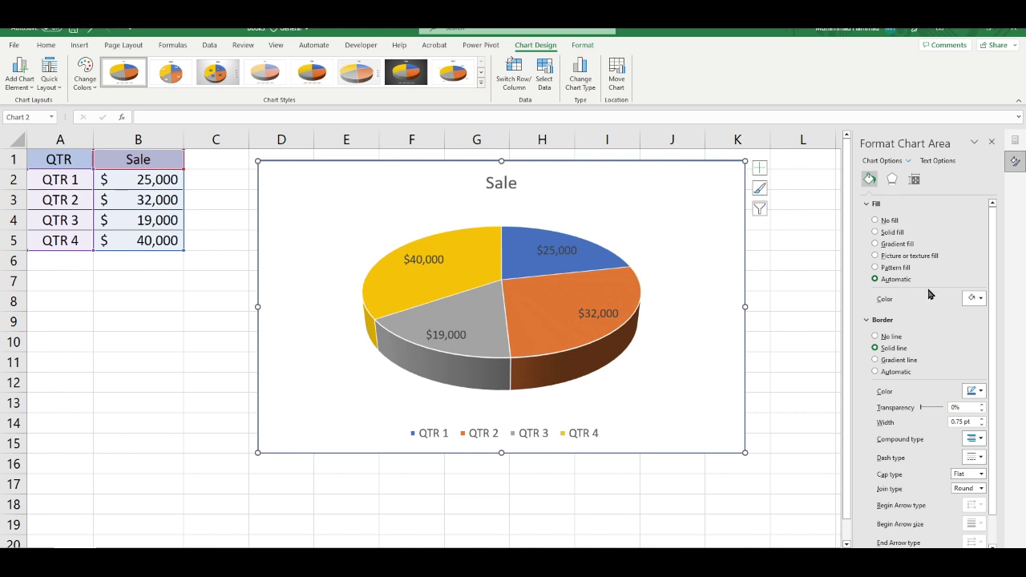
pyautogui.click(975, 299)
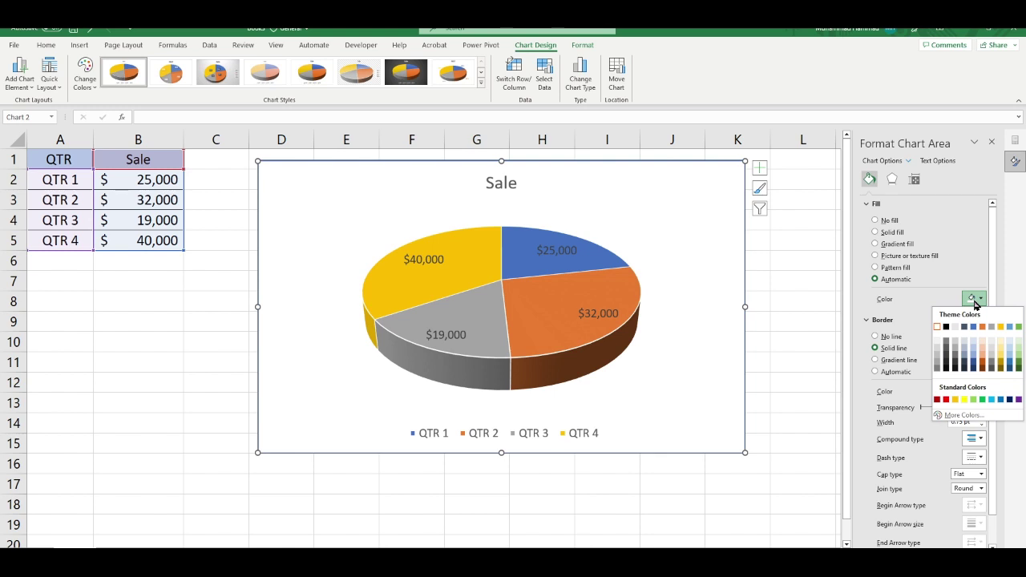
pyautogui.click(975, 299)
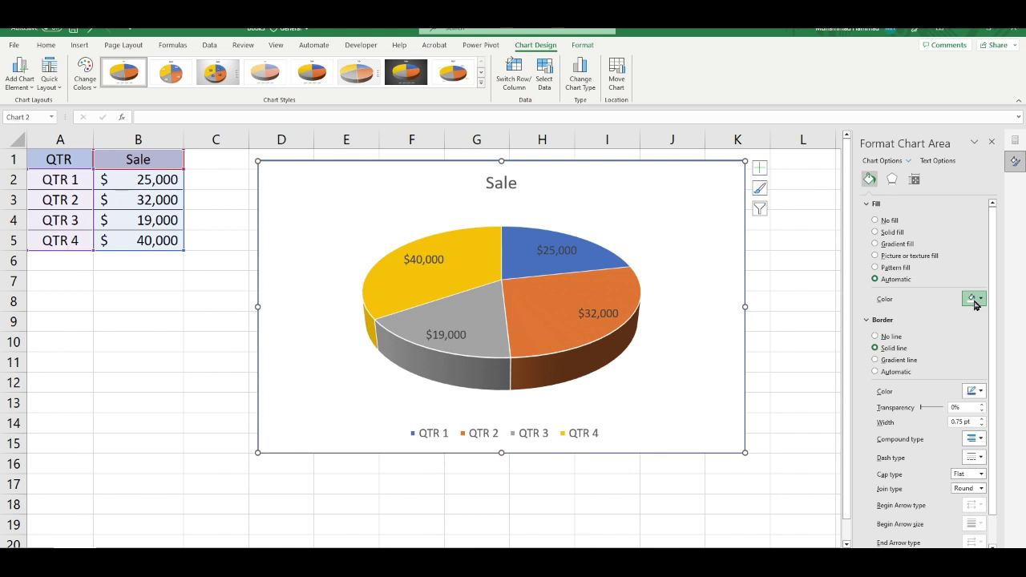
pyautogui.click(975, 300)
pyautogui.click(975, 300)
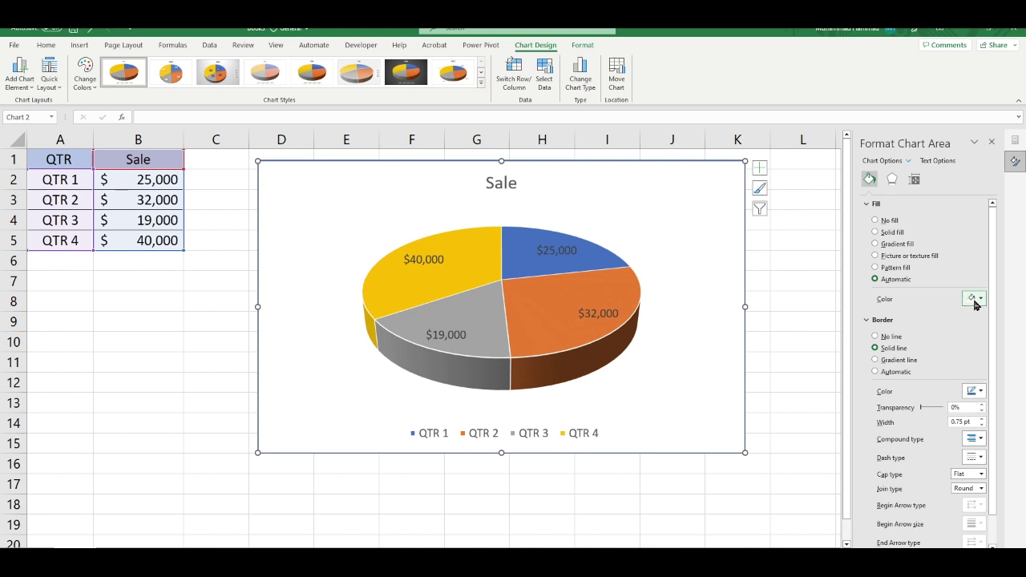
# Try the border options, then set the chart area border to a solid line
pyautogui.click(888, 320)
pyautogui.click(895, 372)
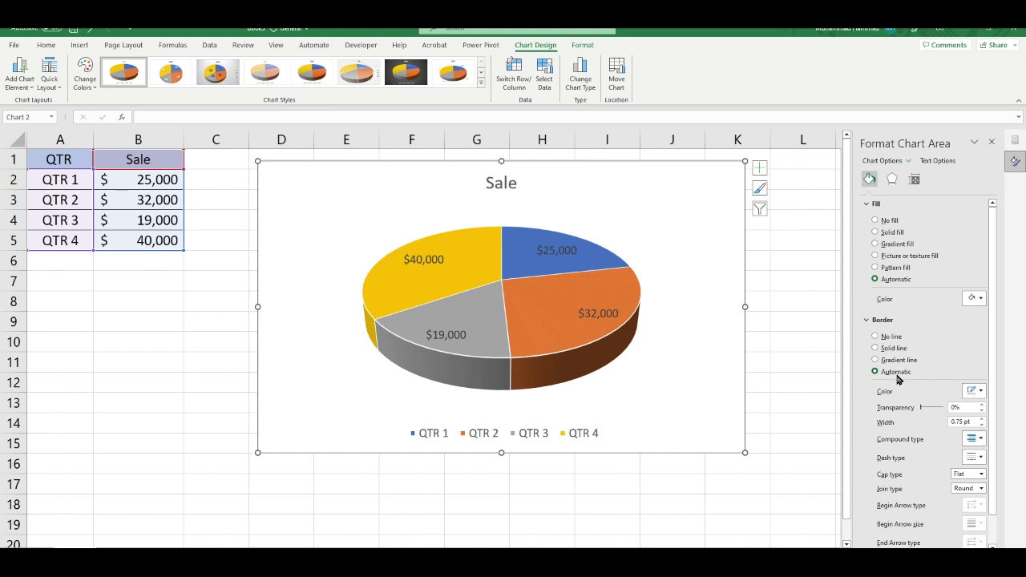
pyautogui.click(887, 337)
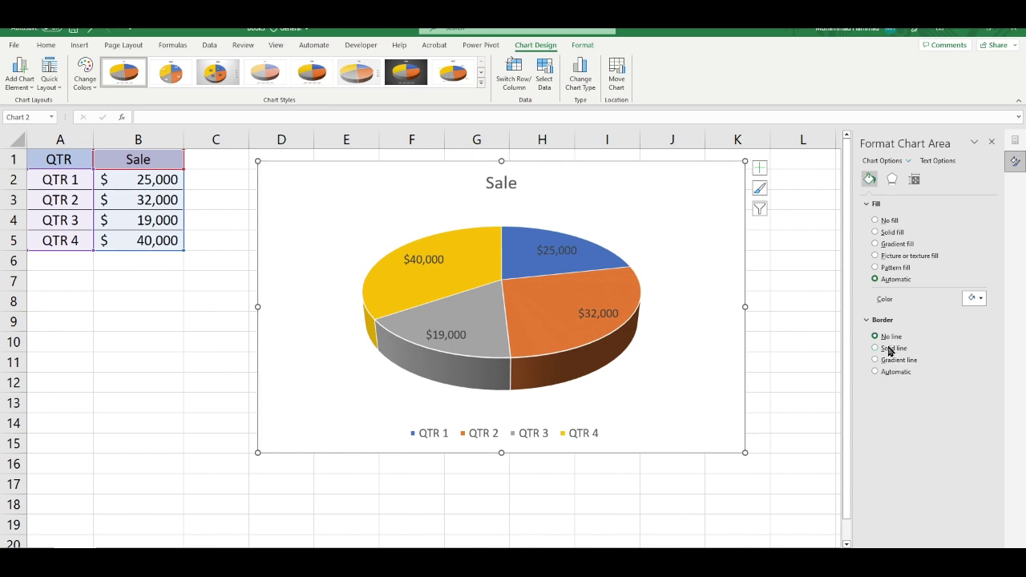
pyautogui.click(890, 349)
pyautogui.click(890, 361)
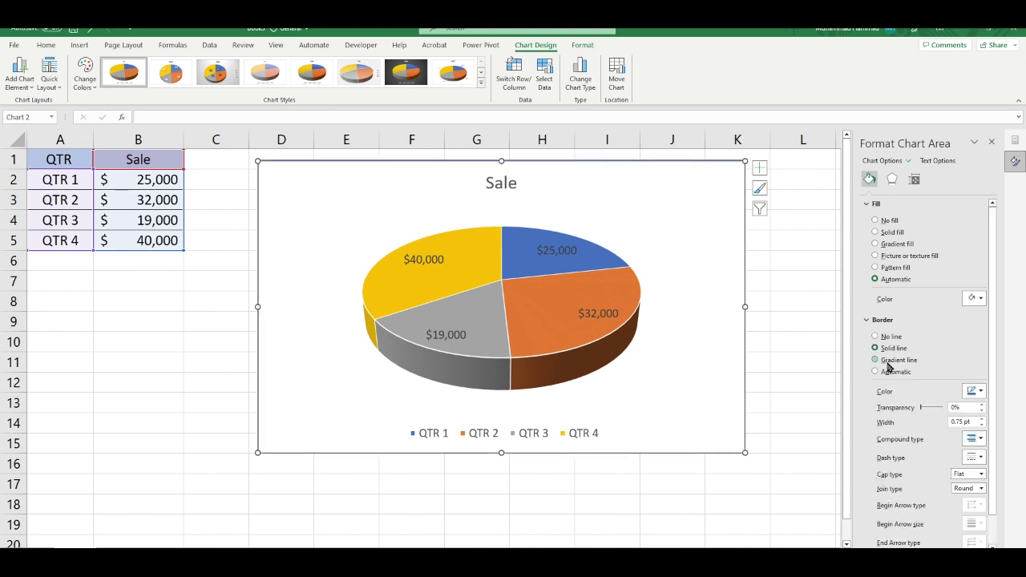
pyautogui.click(887, 373)
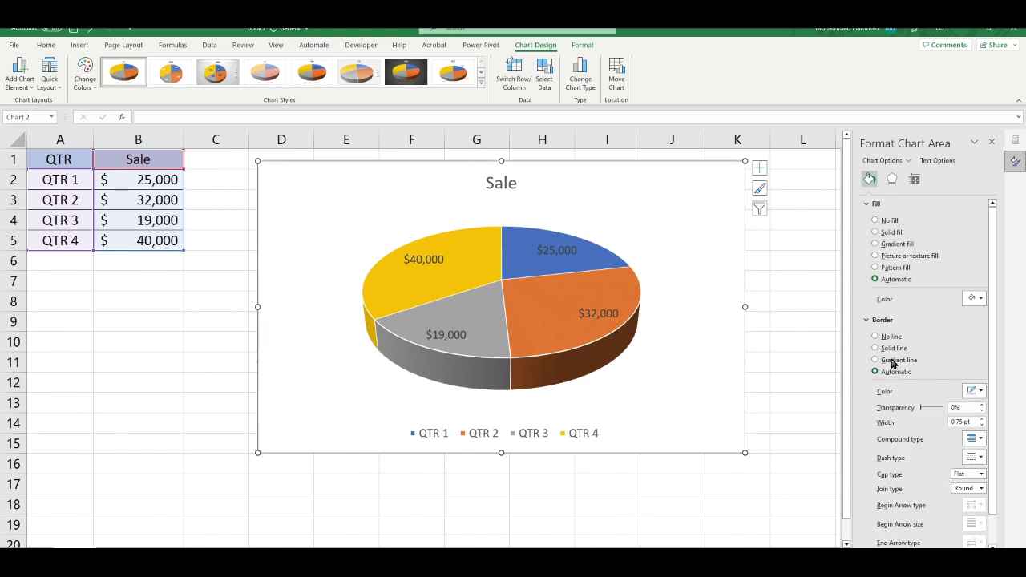
pyautogui.scroll(-1, 891, 361)
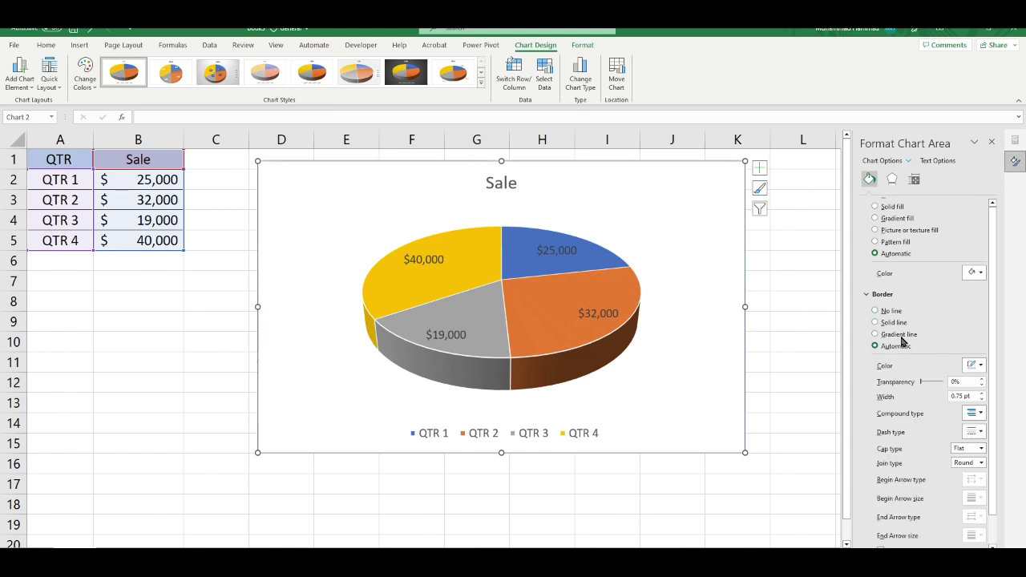
pyautogui.click(976, 359)
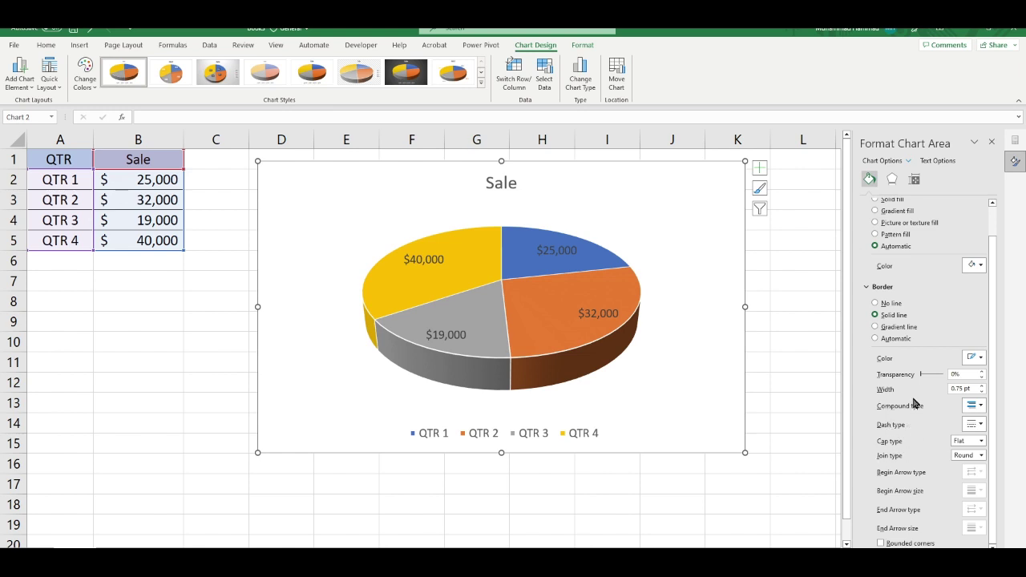
pyautogui.scroll(2, 910, 423)
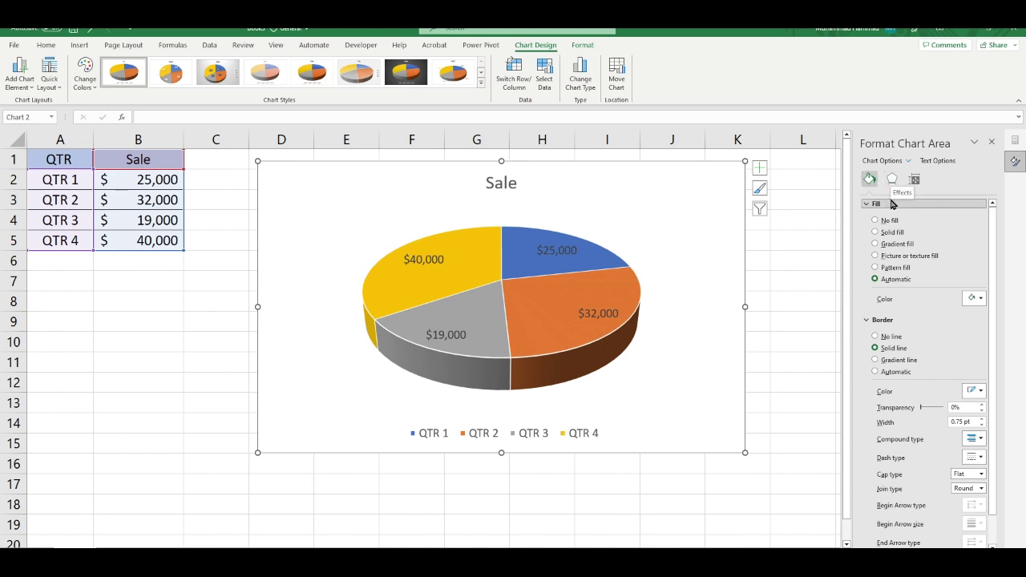
pyautogui.click(891, 180)
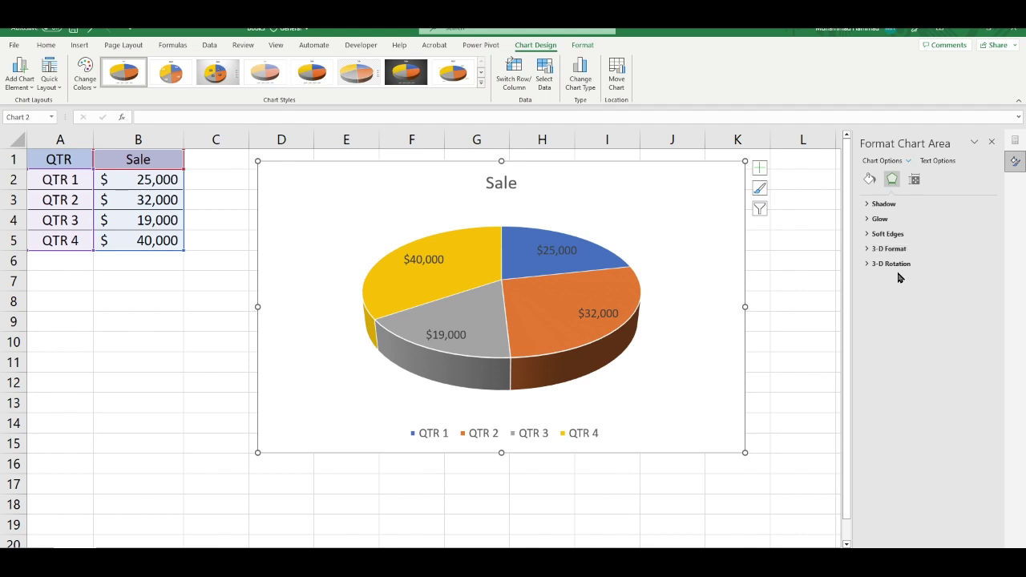
pyautogui.click(883, 264)
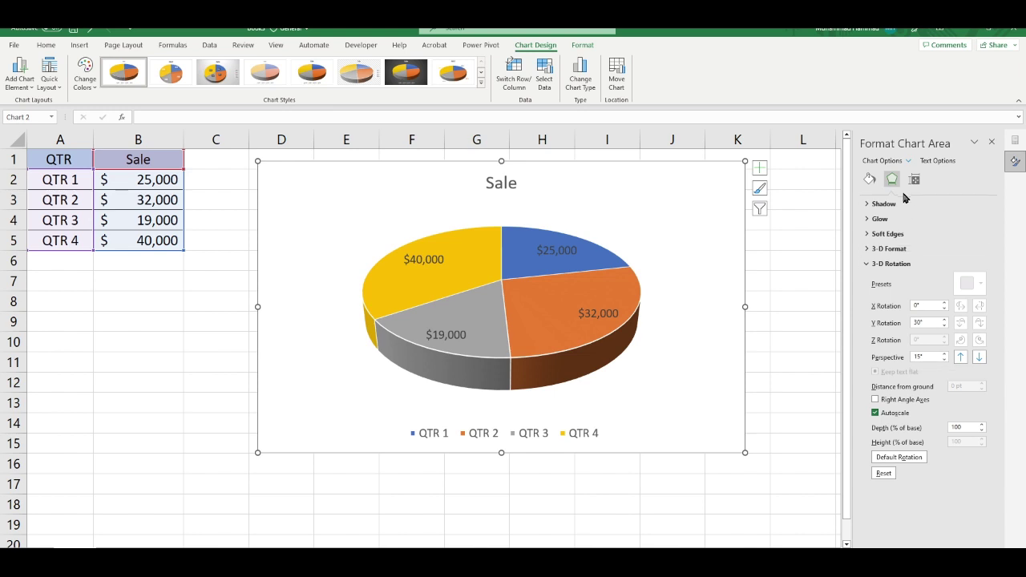
pyautogui.click(878, 265)
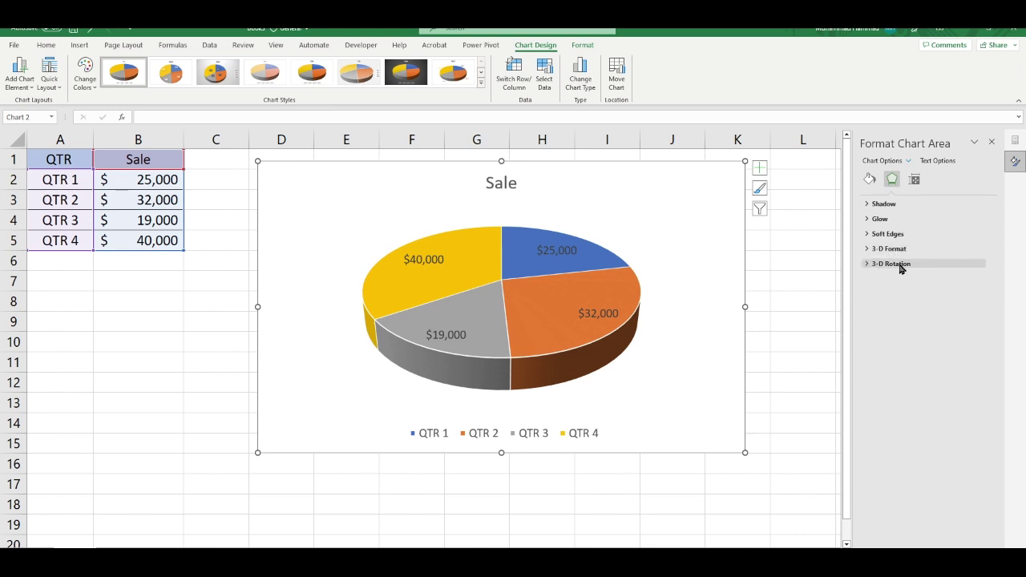
pyautogui.click(868, 249)
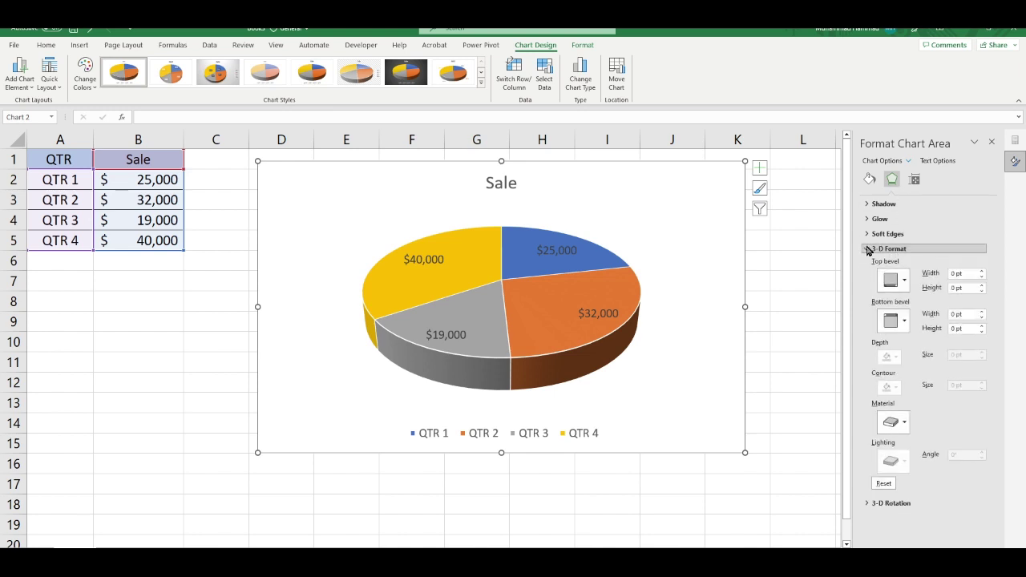
pyautogui.click(868, 249)
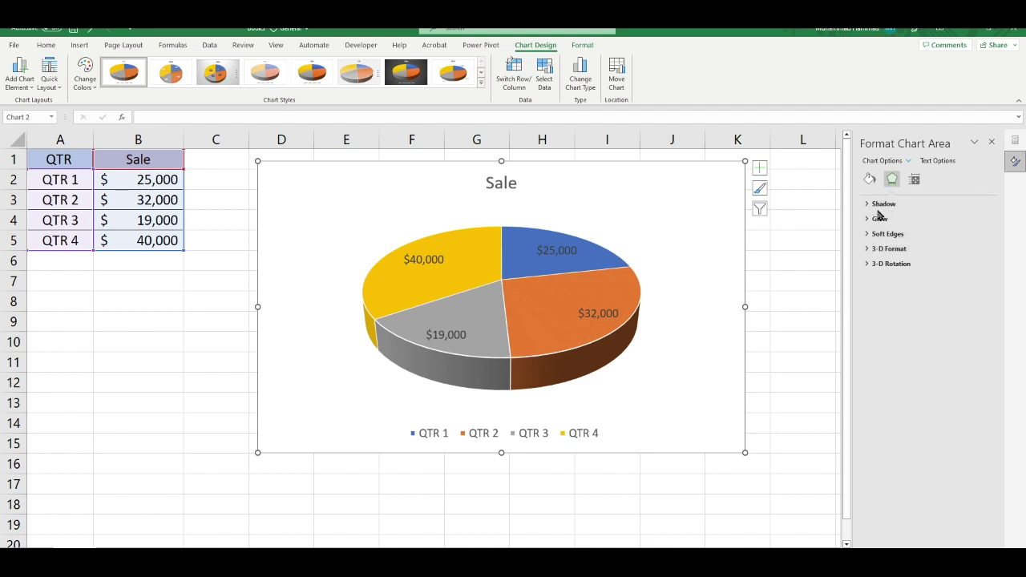
pyautogui.click(875, 218)
pyautogui.click(870, 218)
pyautogui.click(868, 205)
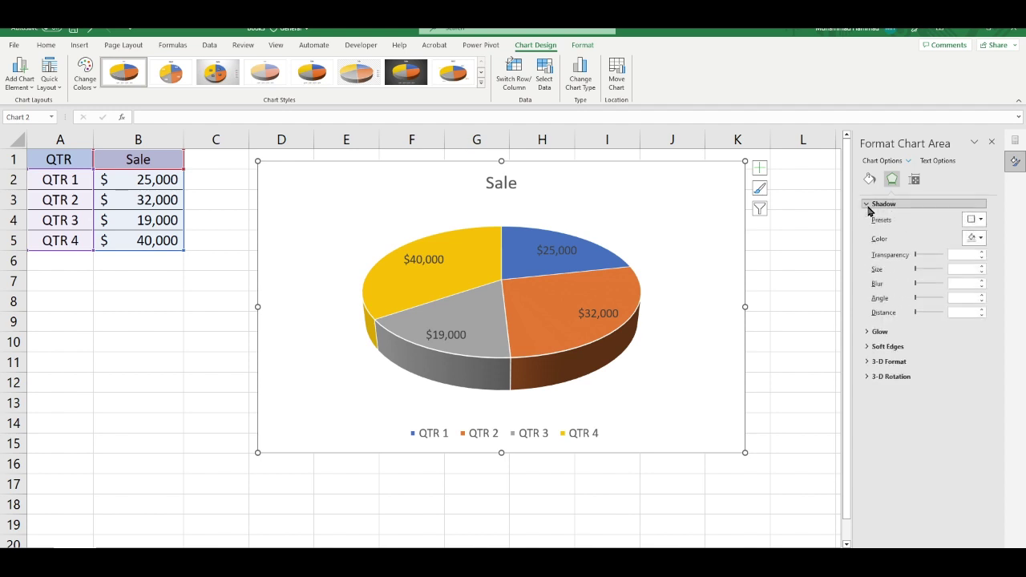
pyautogui.click(868, 205)
pyautogui.click(866, 234)
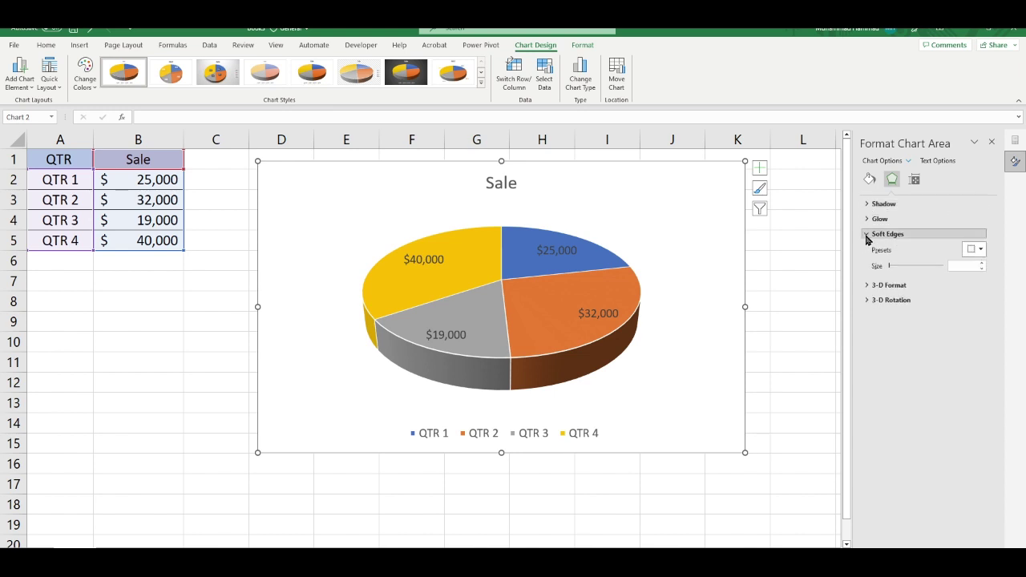
pyautogui.click(866, 235)
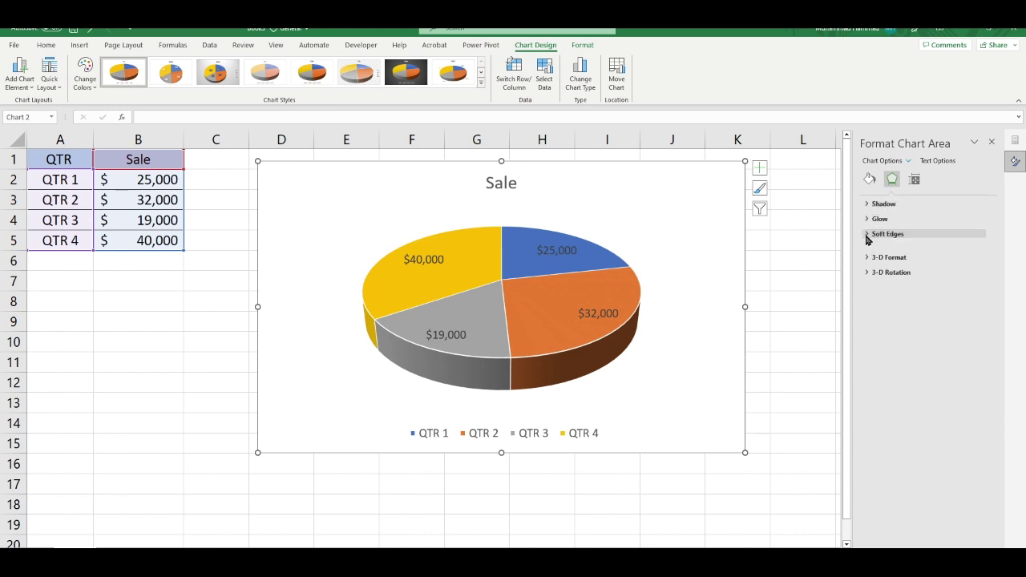
# Review the chart's size (7.62 cm by 12.7 cm) and its move-and-size-with-cells property
pyautogui.click(915, 181)
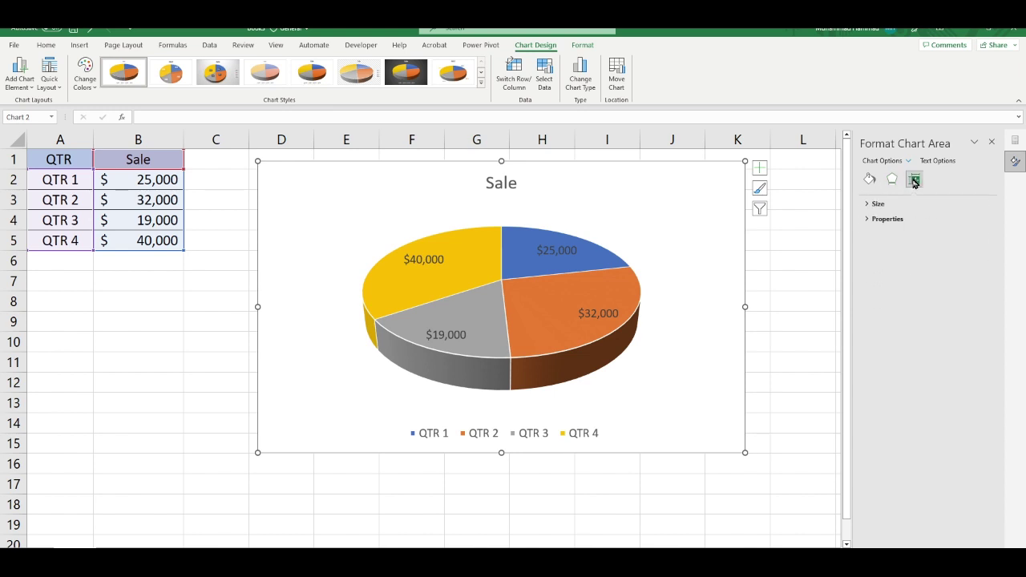
pyautogui.click(872, 204)
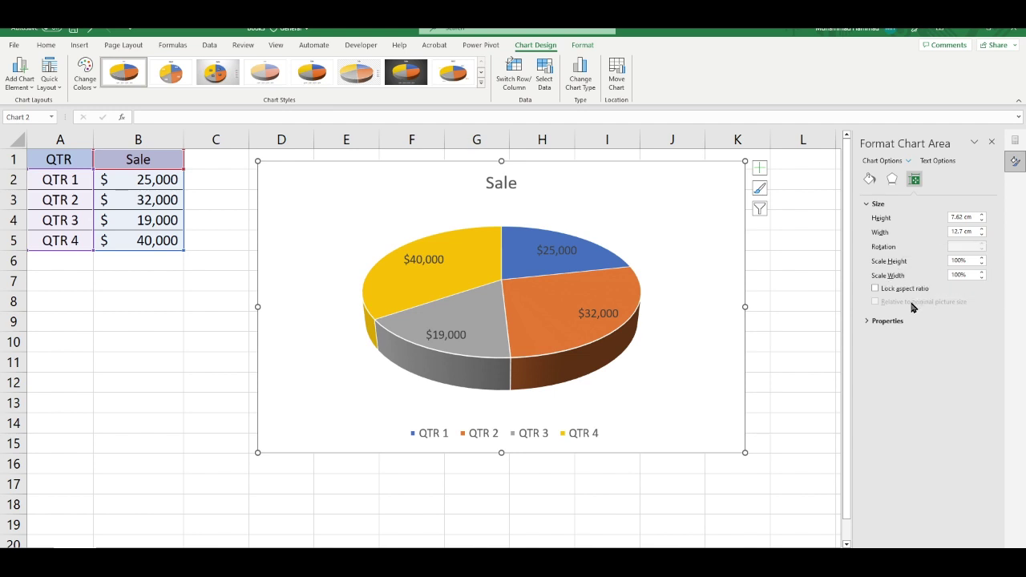
pyautogui.click(870, 321)
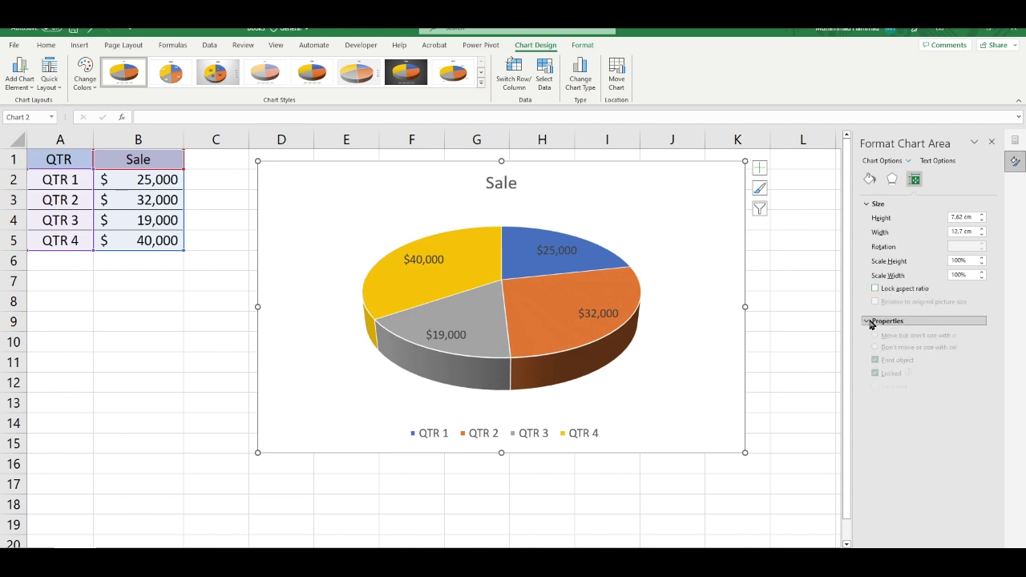
pyautogui.click(869, 206)
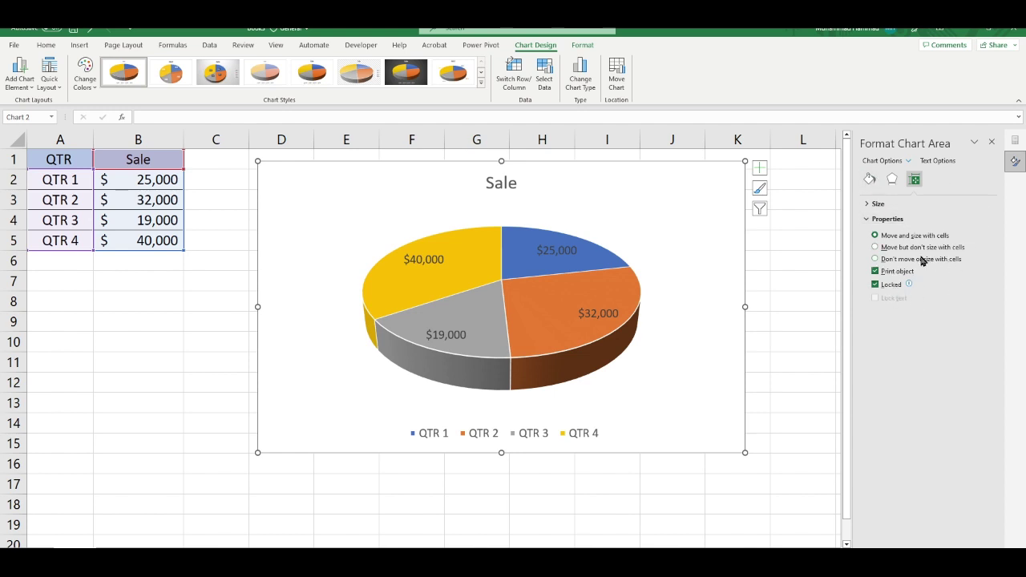
# Select the plot area and view its Fill & Line settings, both Automatic
pyautogui.click(656, 243)
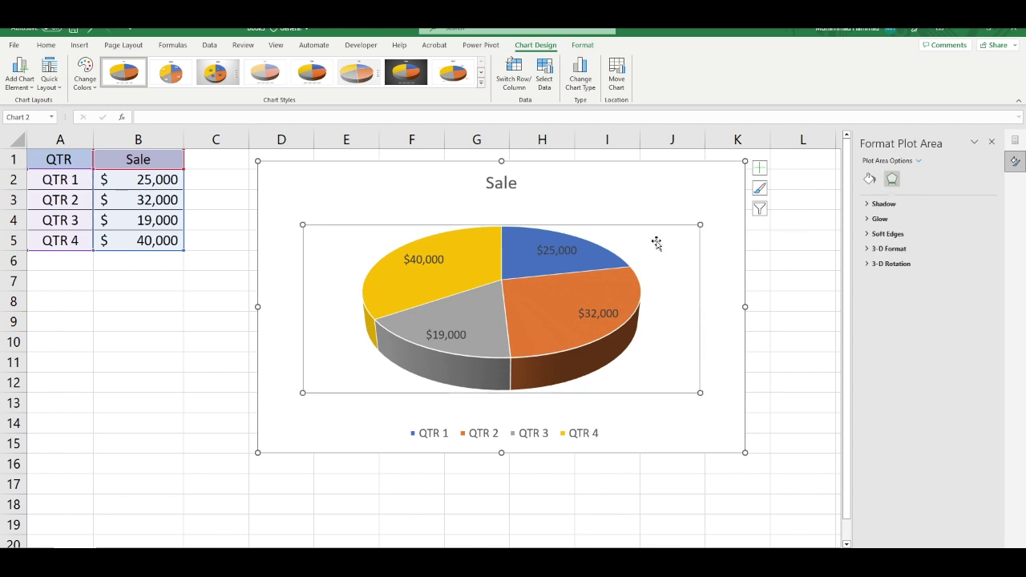
pyautogui.click(697, 190)
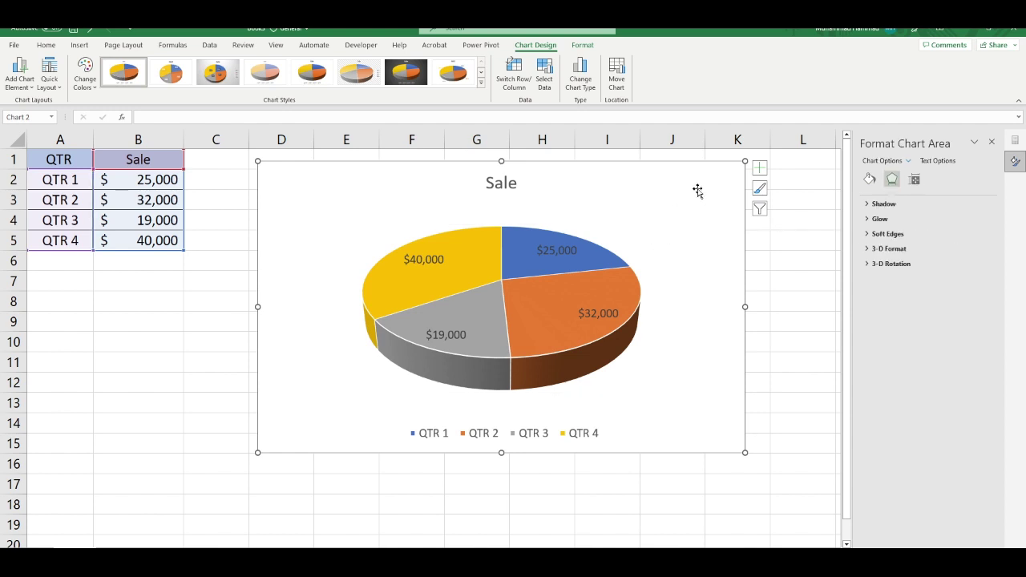
pyautogui.click(661, 251)
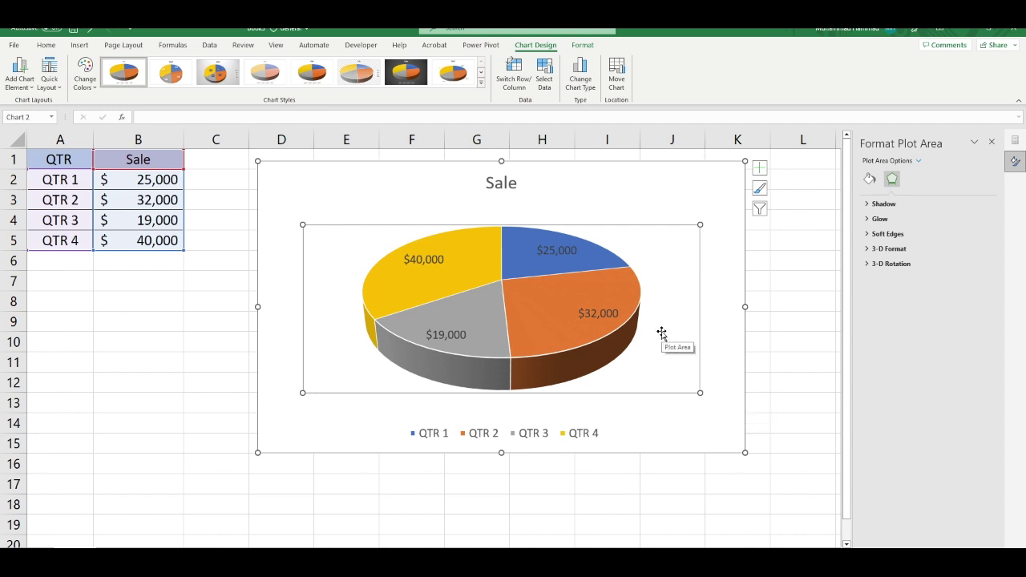
pyautogui.click(871, 179)
pyautogui.click(892, 179)
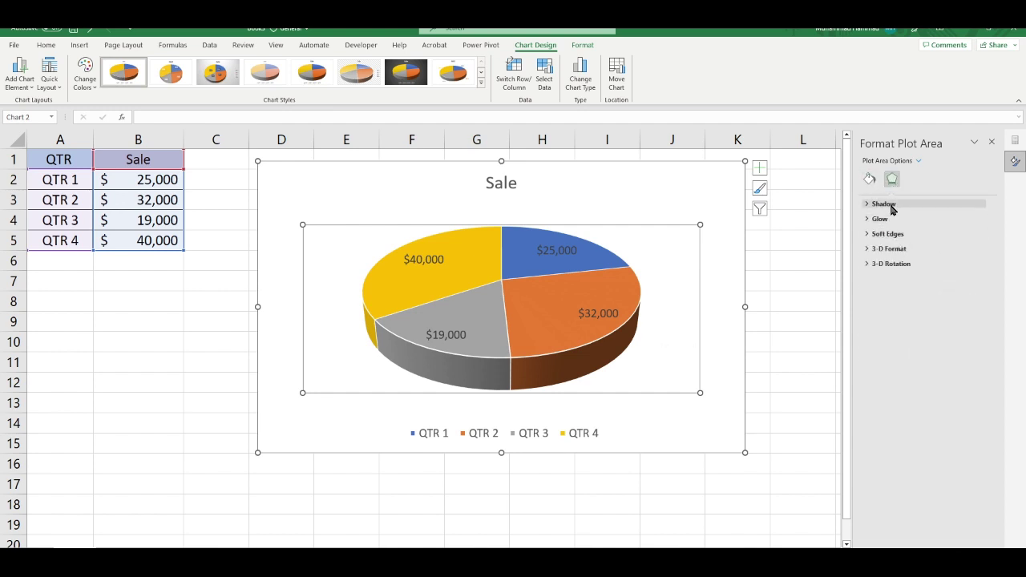
# Browse the plot area's Shadow, Glow, Soft Edges, 3-D Format and 3-D Rotation settings, then reselect the plot area
pyautogui.click(884, 204)
pyautogui.click(878, 204)
pyautogui.click(877, 219)
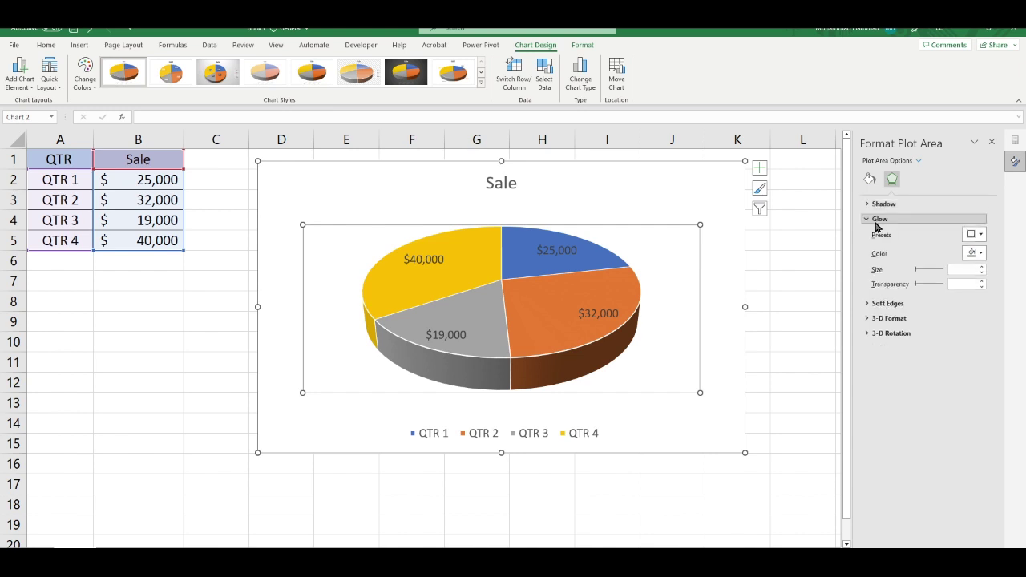
pyautogui.click(877, 219)
pyautogui.click(879, 234)
pyautogui.click(878, 234)
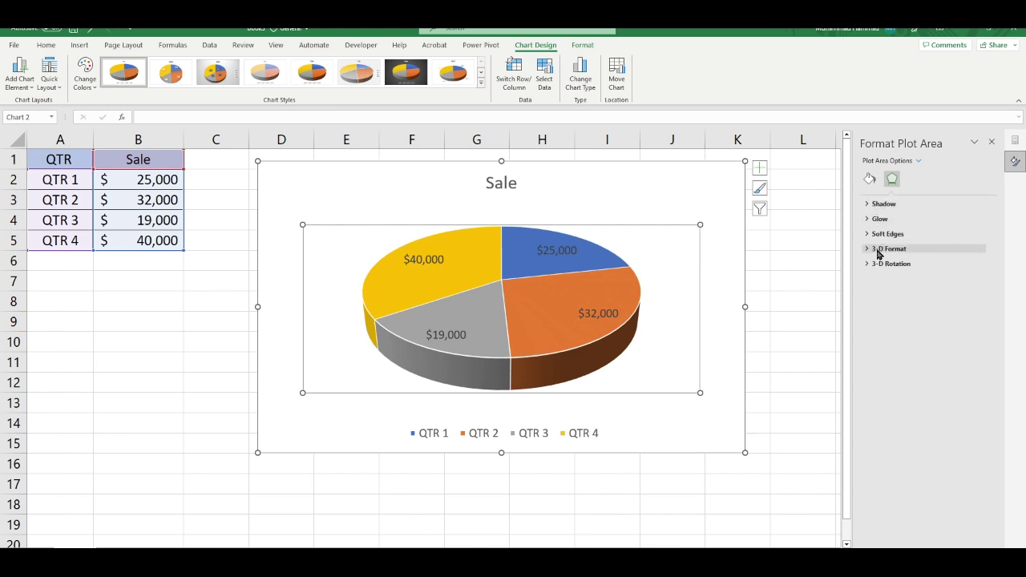
pyautogui.click(878, 250)
pyautogui.click(878, 249)
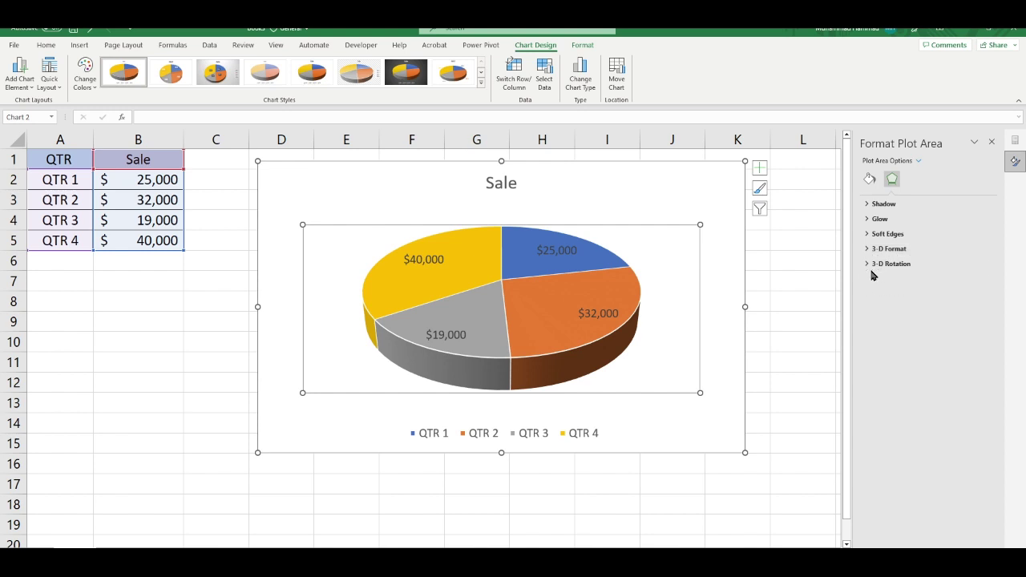
pyautogui.click(873, 264)
pyautogui.click(660, 186)
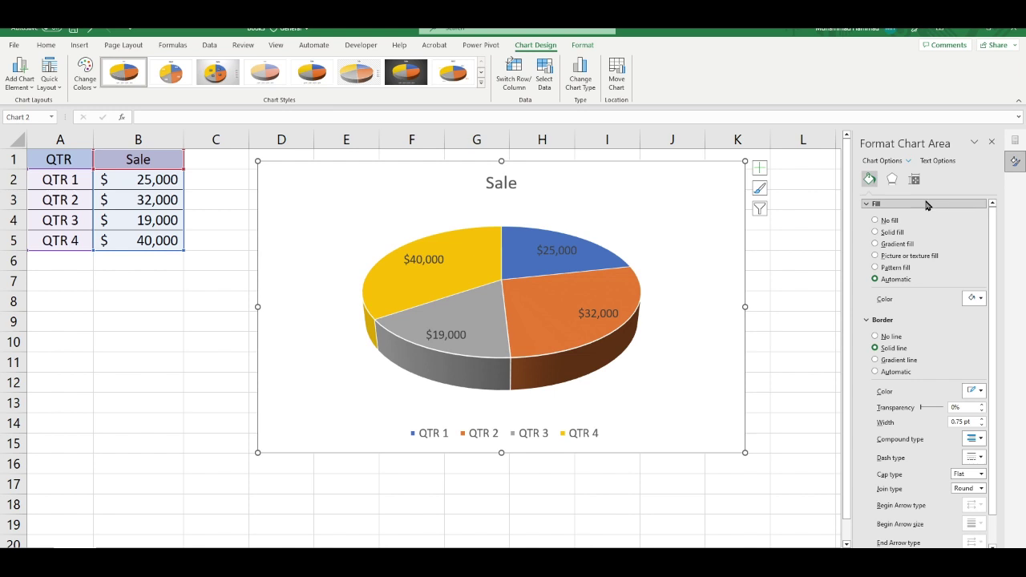
pyautogui.click(678, 240)
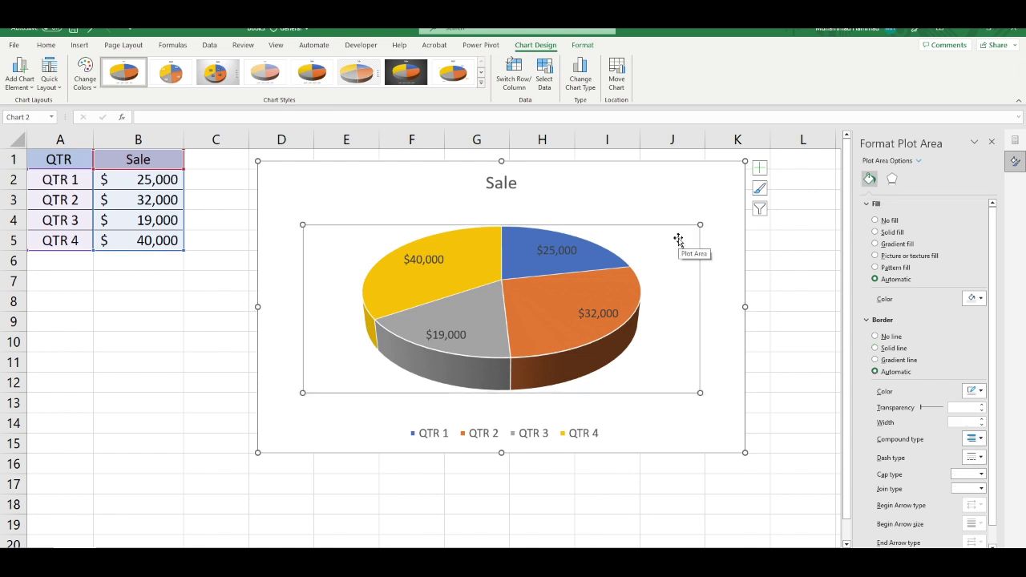
# Select a single pie slice and show its Series Options: first-slice angle 0°, explosion 0%
pyautogui.click(563, 291)
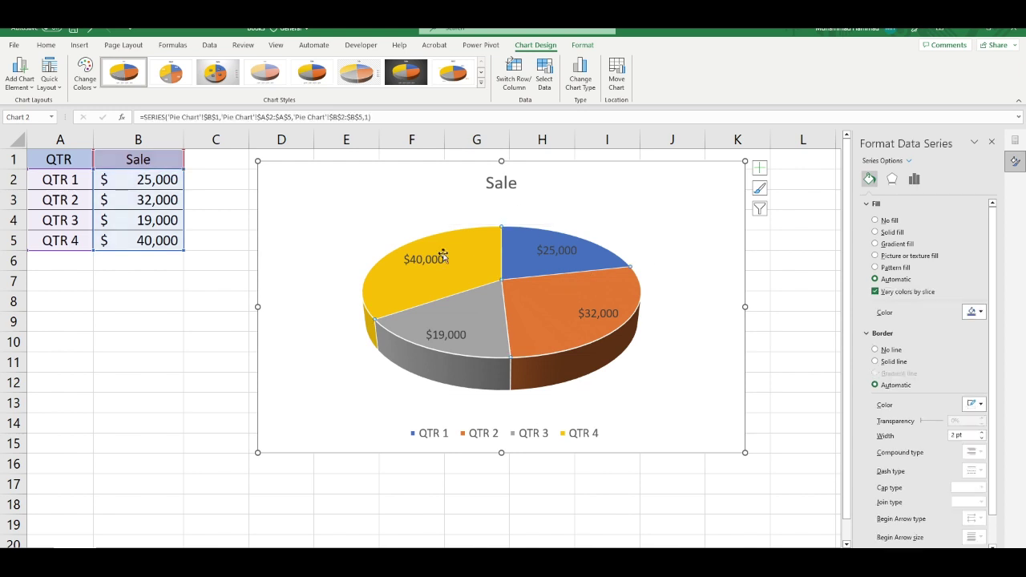
pyautogui.click(528, 243)
pyautogui.click(528, 245)
pyautogui.click(537, 302)
pyautogui.click(480, 261)
pyautogui.click(518, 260)
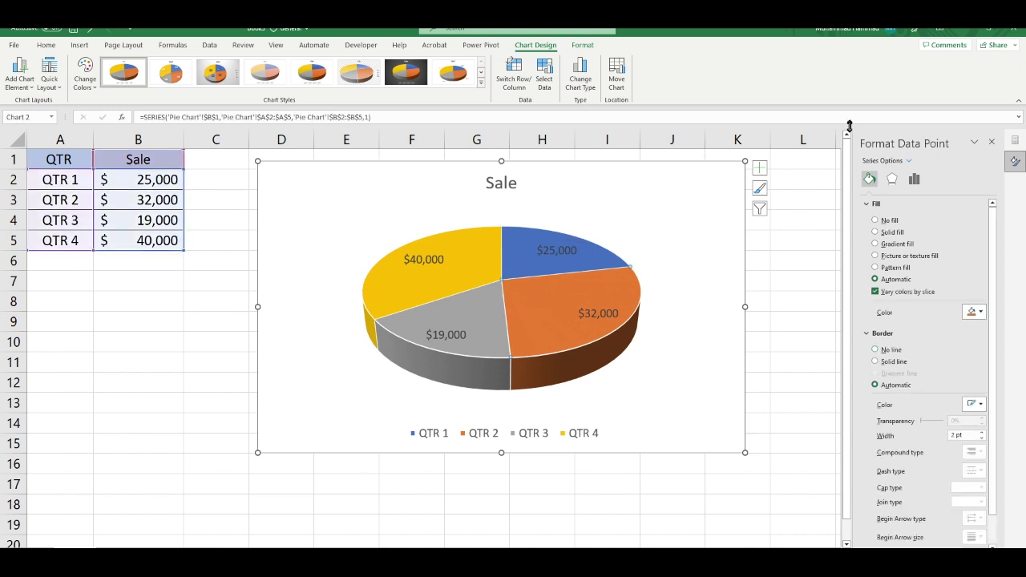
pyautogui.click(915, 180)
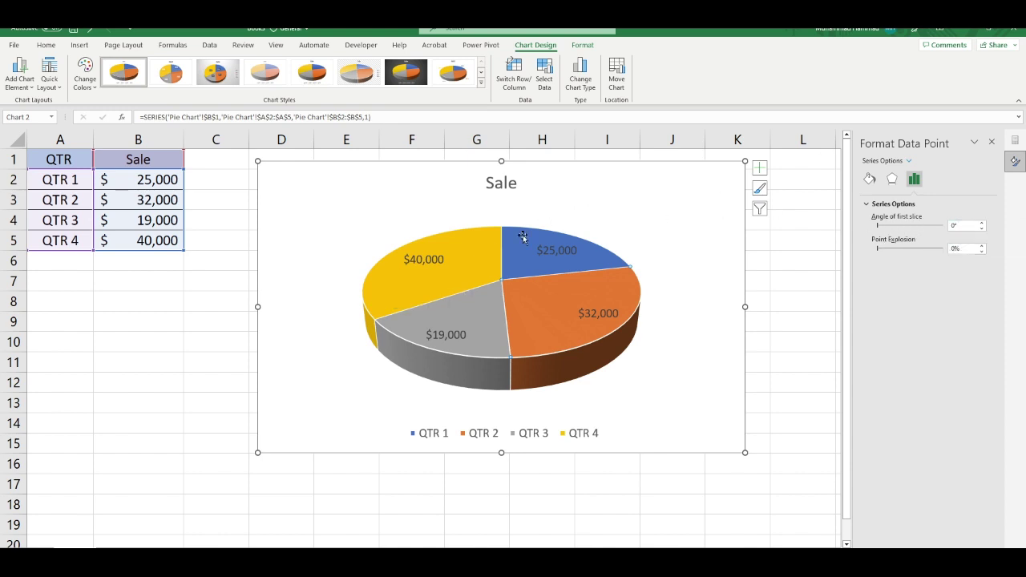
# Raise the pie's first-slice angle step by step to about 159°, keeping explosion at 0%
pyautogui.click(980, 224)
pyautogui.click(981, 223)
pyautogui.click(981, 224)
pyautogui.click(981, 225)
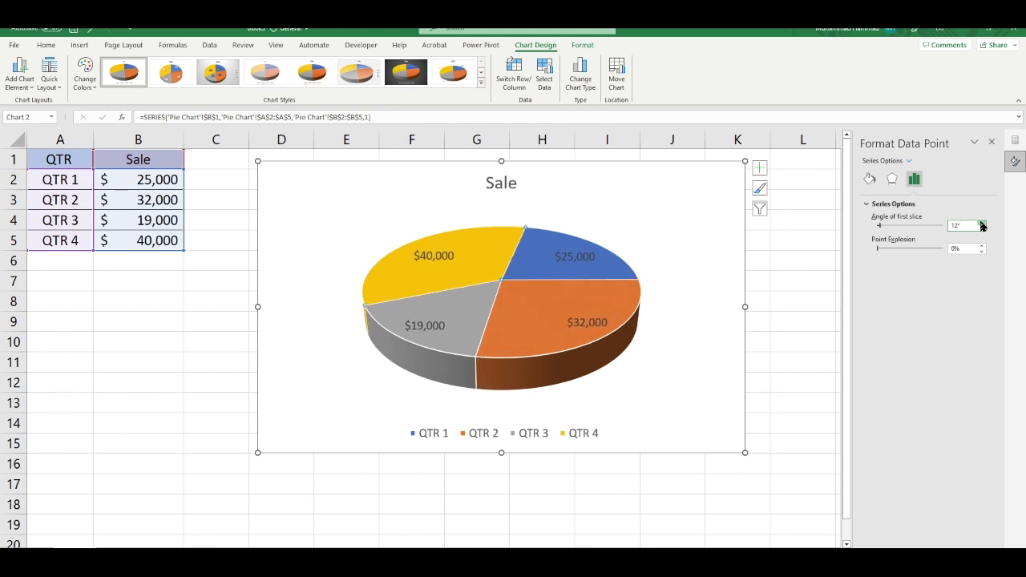
pyautogui.click(981, 225)
pyautogui.click(981, 225)
pyautogui.click(981, 226)
pyautogui.click(981, 225)
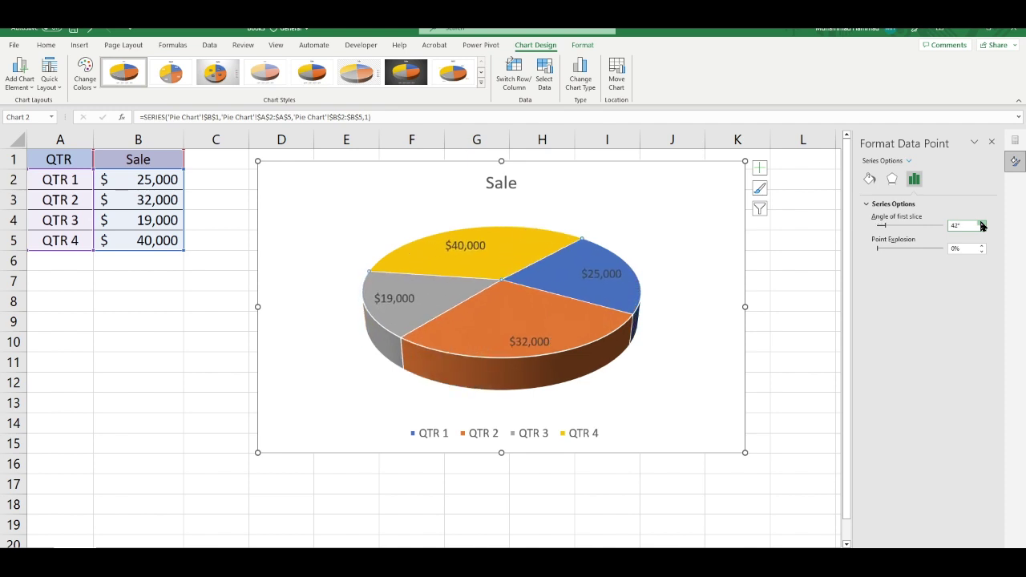
pyautogui.click(981, 225)
pyautogui.click(981, 225)
pyautogui.click(981, 225)
pyautogui.click(981, 225)
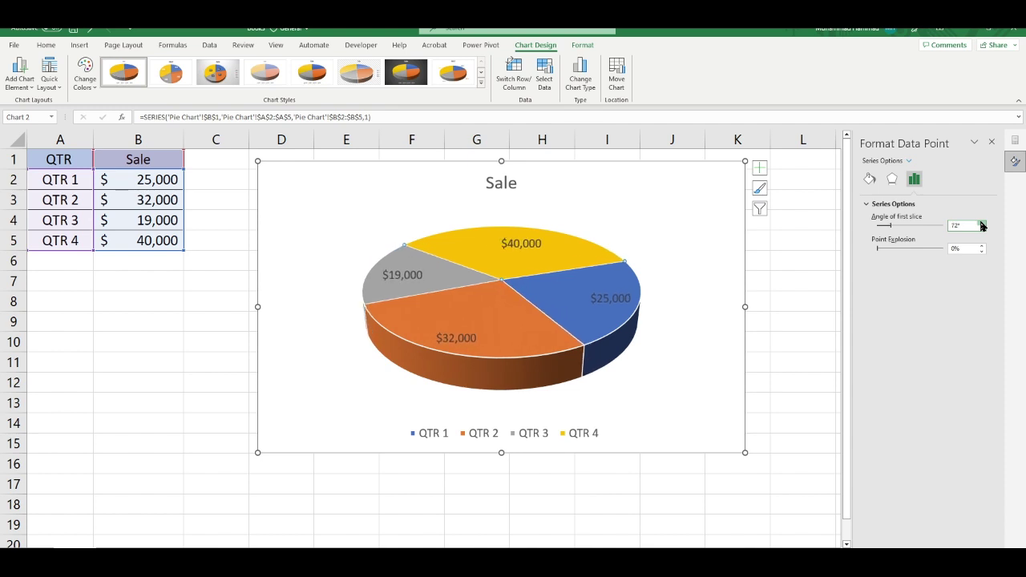
pyautogui.click(981, 225)
pyautogui.click(981, 226)
pyautogui.click(981, 226)
pyautogui.click(981, 225)
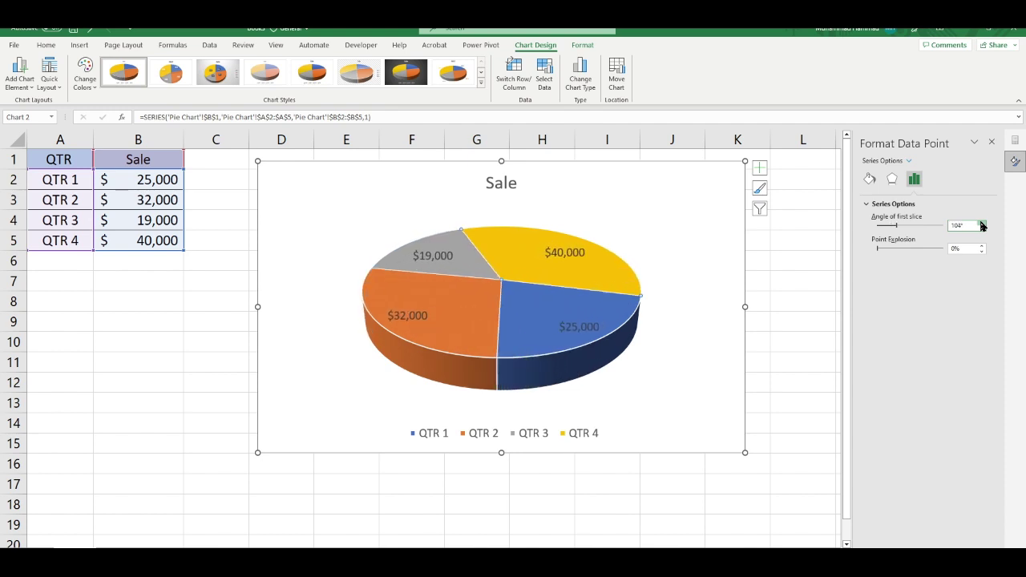
pyautogui.click(981, 225)
pyautogui.click(981, 226)
pyautogui.click(981, 225)
pyautogui.click(981, 225)
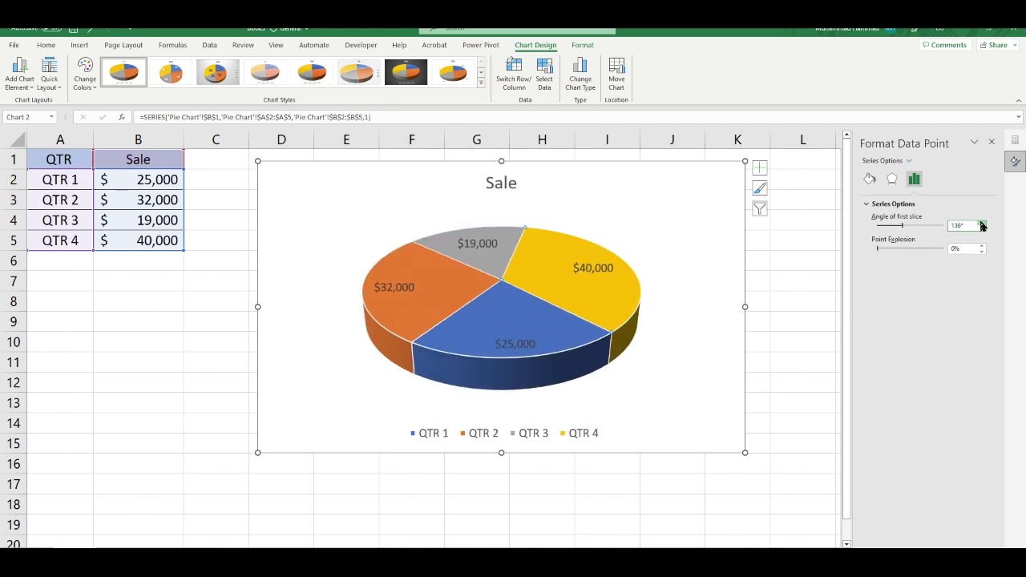
pyautogui.click(981, 225)
pyautogui.click(981, 225)
pyautogui.click(981, 225)
pyautogui.click(981, 226)
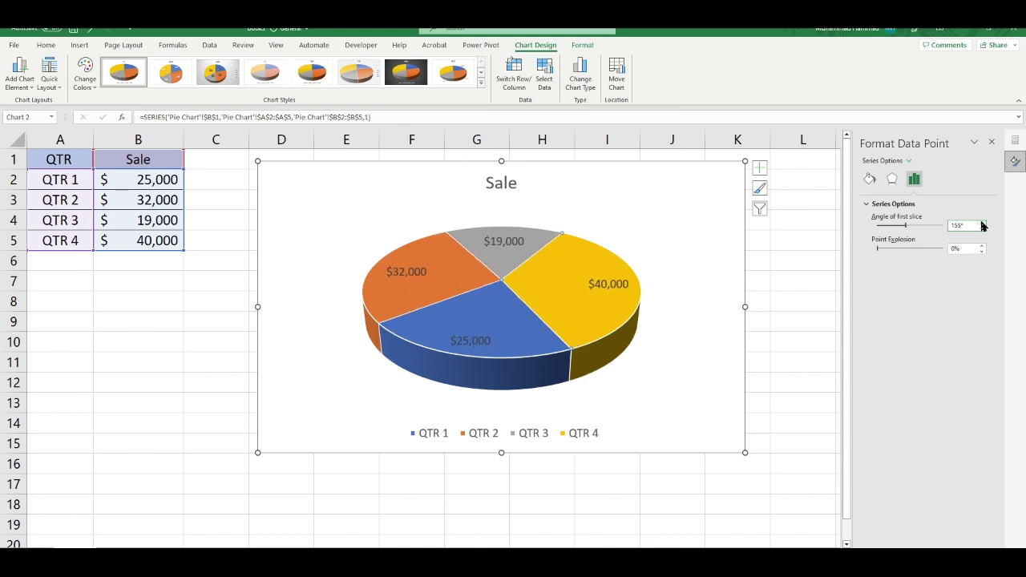
pyautogui.click(981, 225)
pyautogui.click(981, 225)
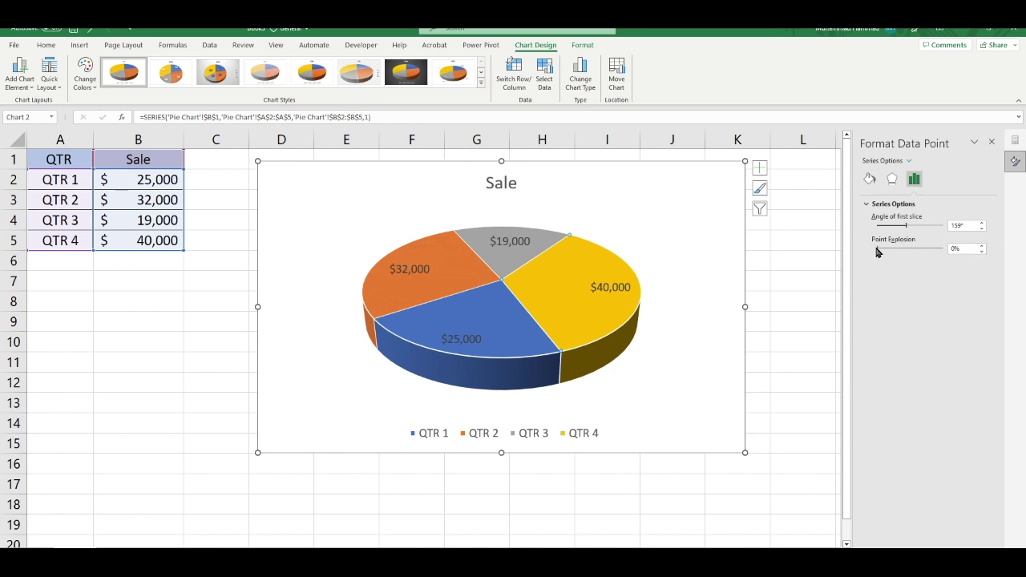
pyautogui.moveTo(876, 252); pyautogui.dragTo(882, 252)
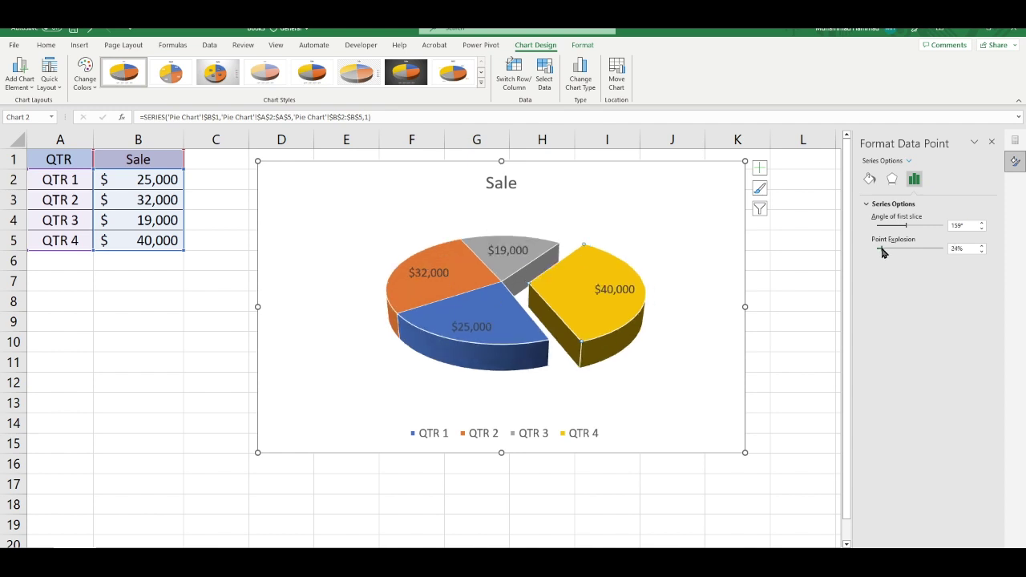
pyautogui.click(573, 270)
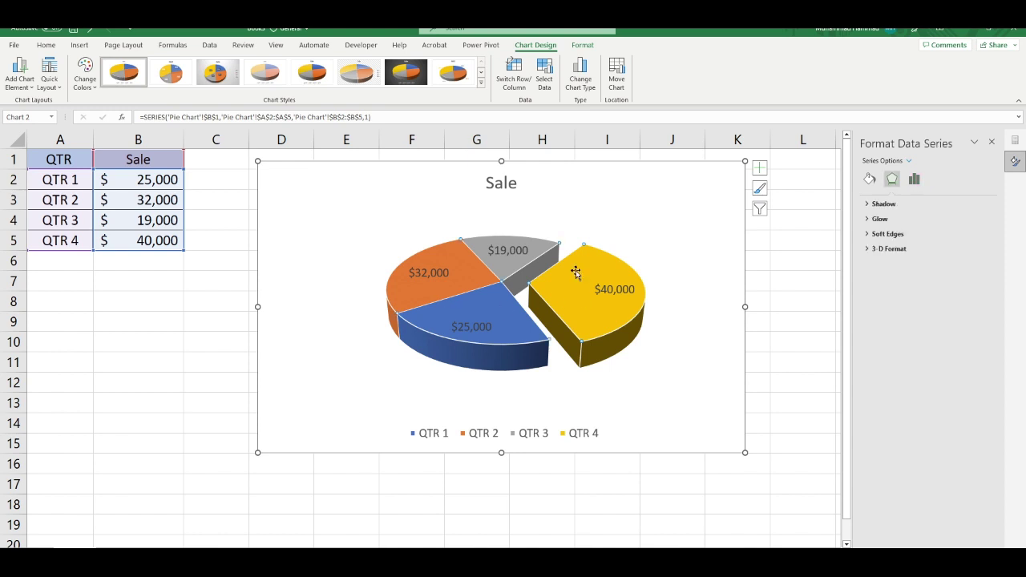
pyautogui.click(914, 179)
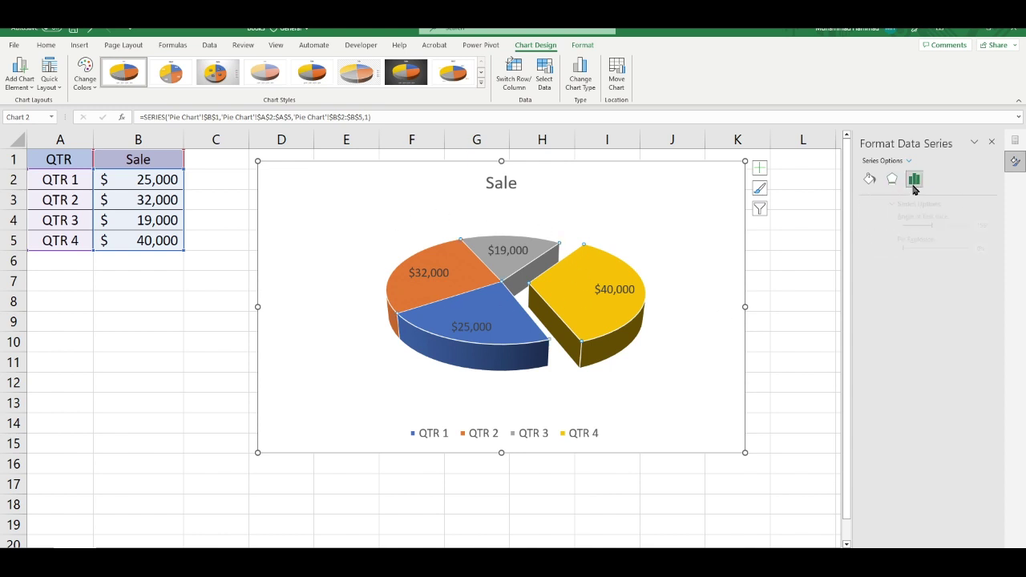
pyautogui.click(982, 245)
pyautogui.click(981, 246)
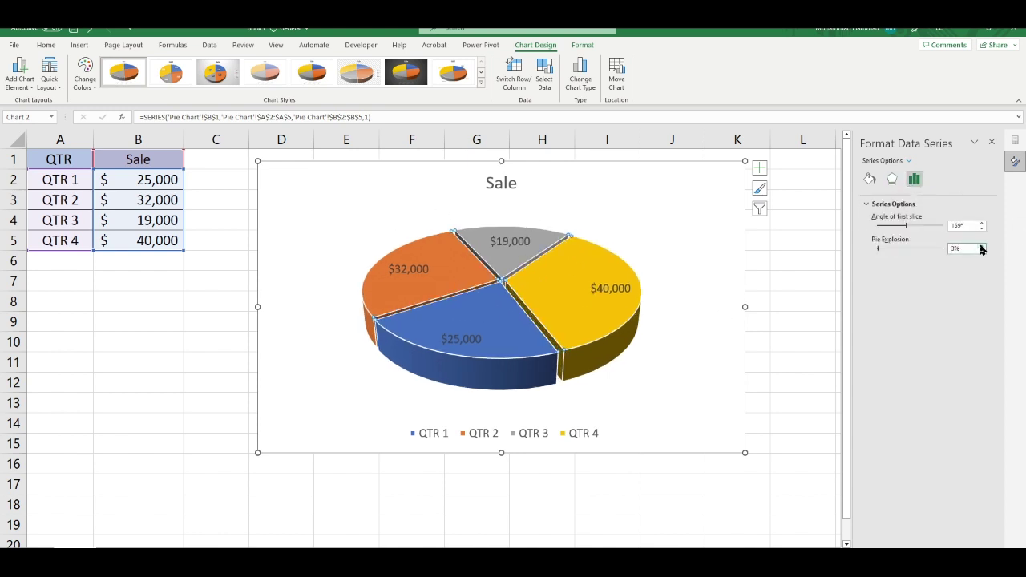
pyautogui.click(982, 245)
pyautogui.click(982, 246)
pyautogui.click(981, 245)
pyautogui.click(982, 245)
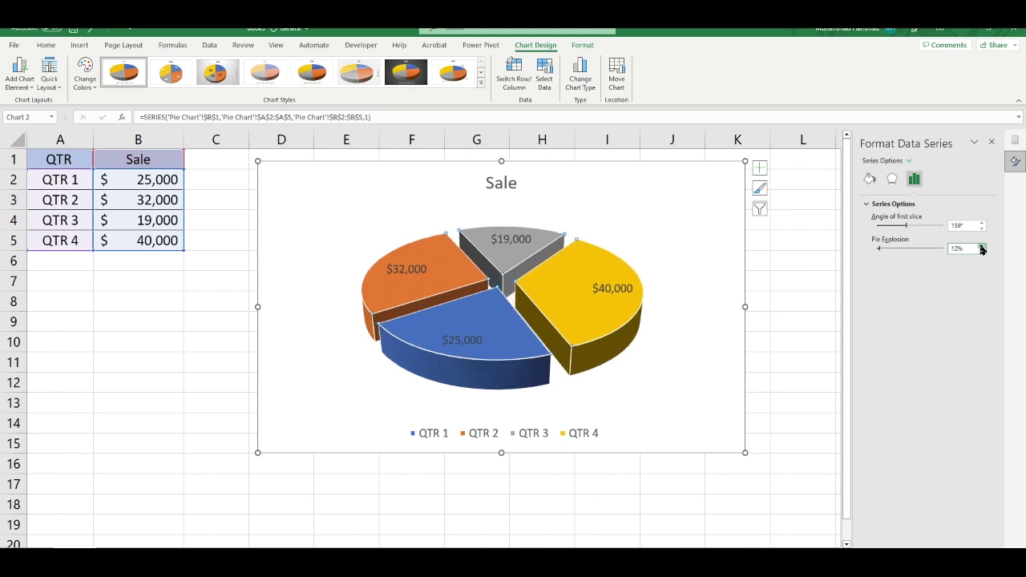
pyautogui.click(982, 245)
pyautogui.click(982, 245)
pyautogui.click(982, 246)
pyautogui.click(982, 246)
pyautogui.click(982, 246)
pyautogui.click(982, 246)
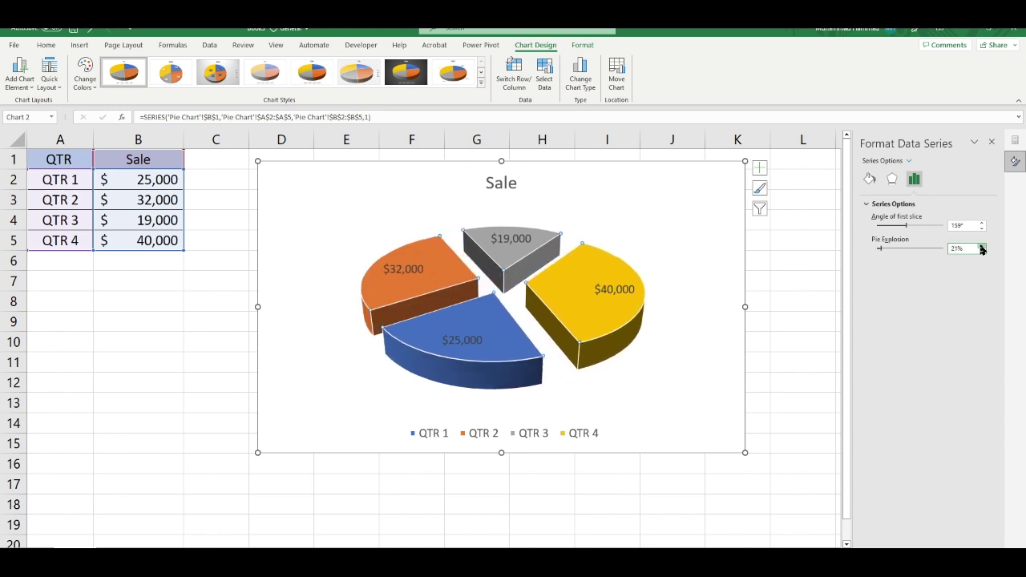
pyautogui.click(982, 246)
pyautogui.click(981, 251)
pyautogui.click(981, 251)
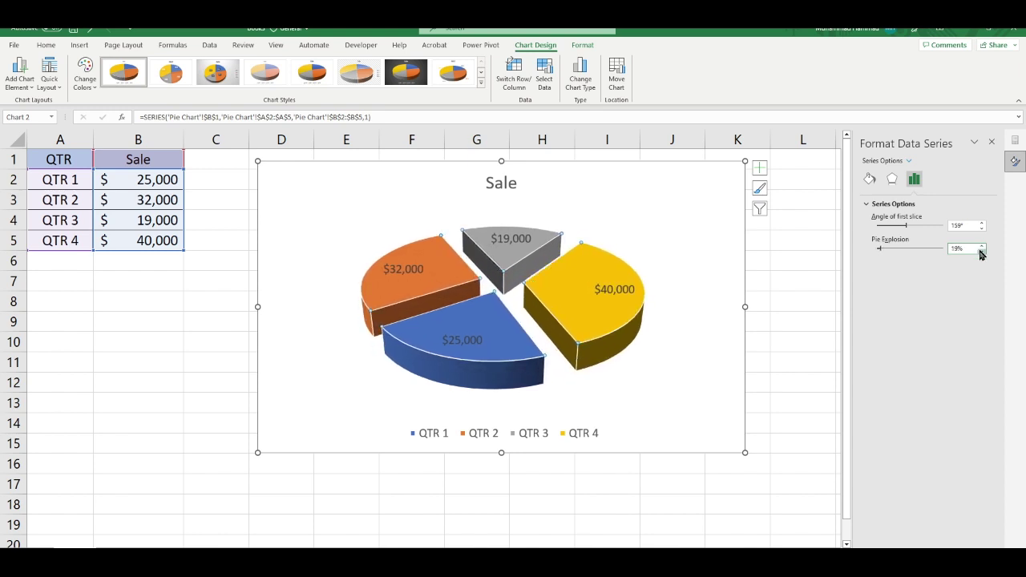
pyautogui.click(981, 252)
pyautogui.click(981, 252)
pyautogui.click(980, 251)
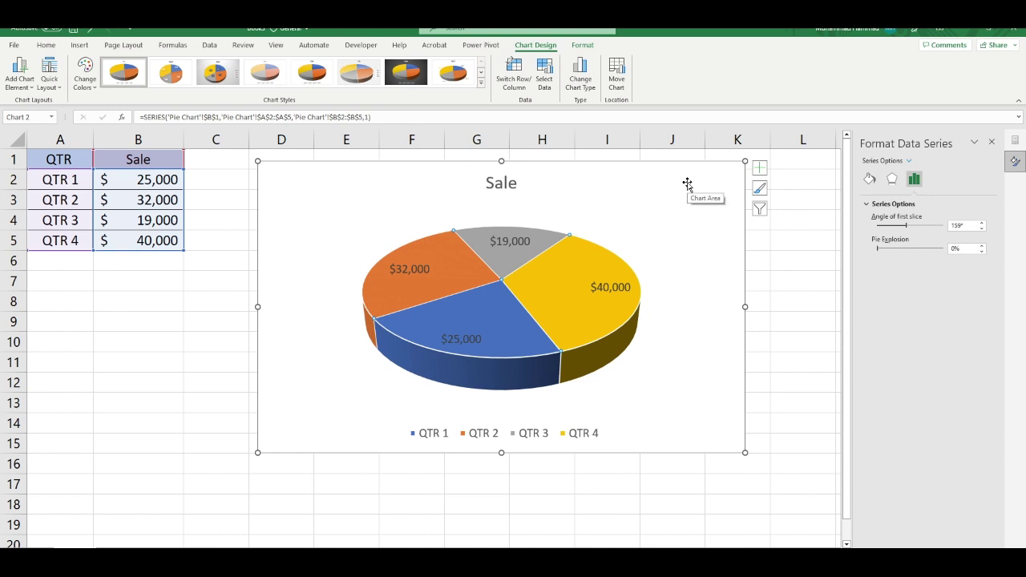
pyautogui.moveTo(579, 299)
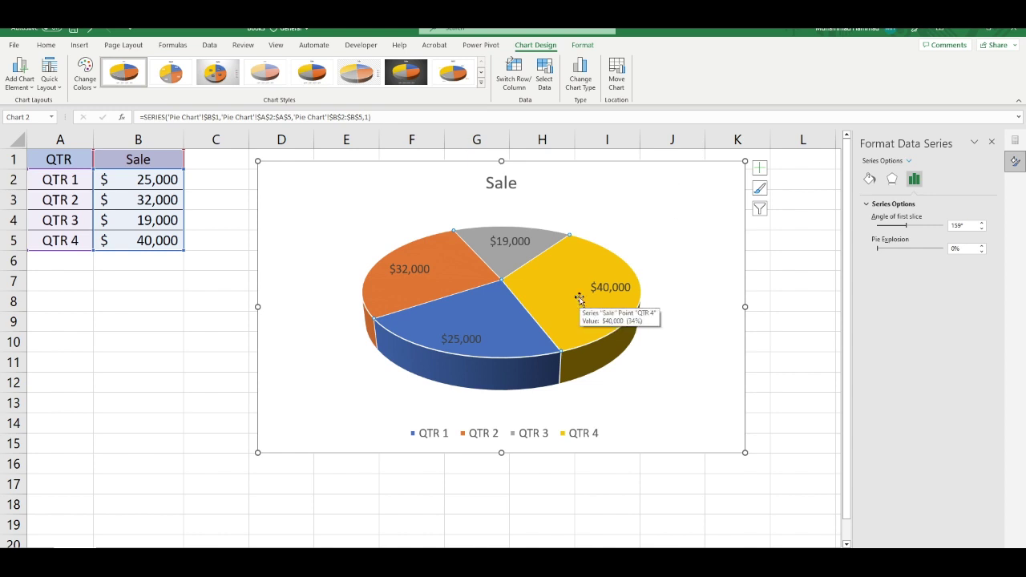
# Select the pie chart's chart area and then its pie series
pyautogui.click(683, 200)
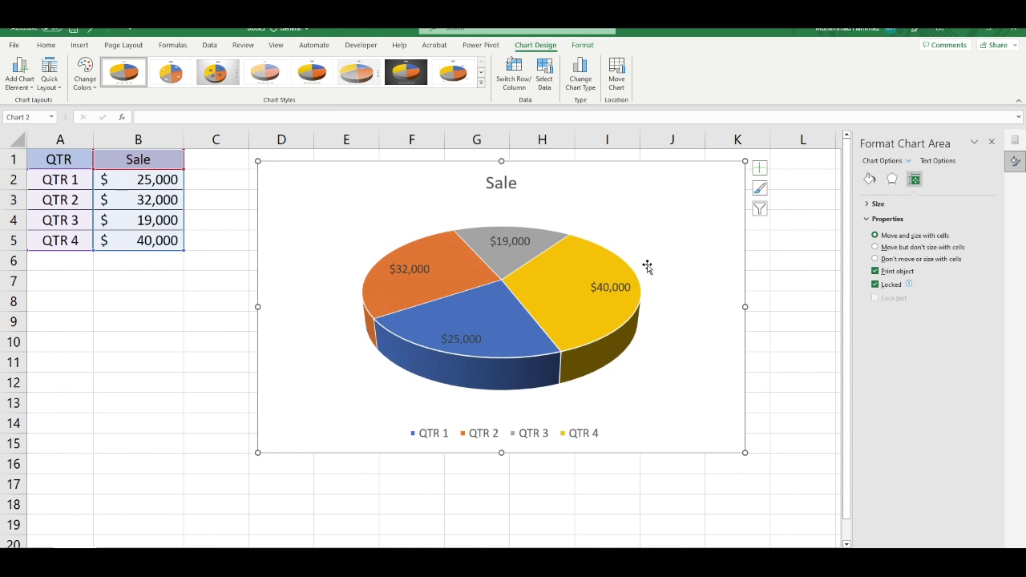
pyautogui.click(562, 300)
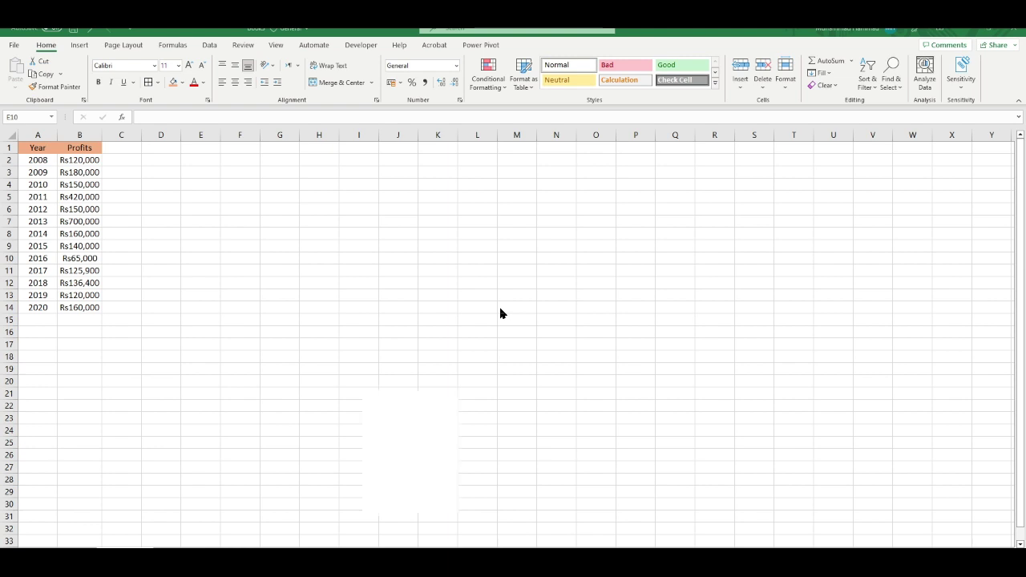
# Select the whole Year/Profits table, insert a default chart with Alt+F1, and move it beside the data
pyautogui.click(33, 147)
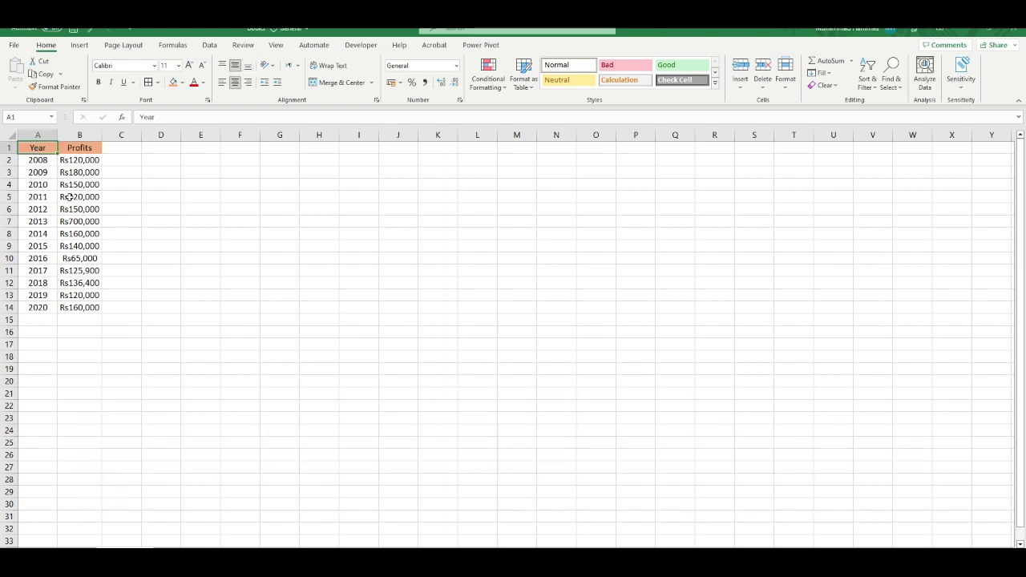
pyautogui.hotkey('ctrl', 'a')
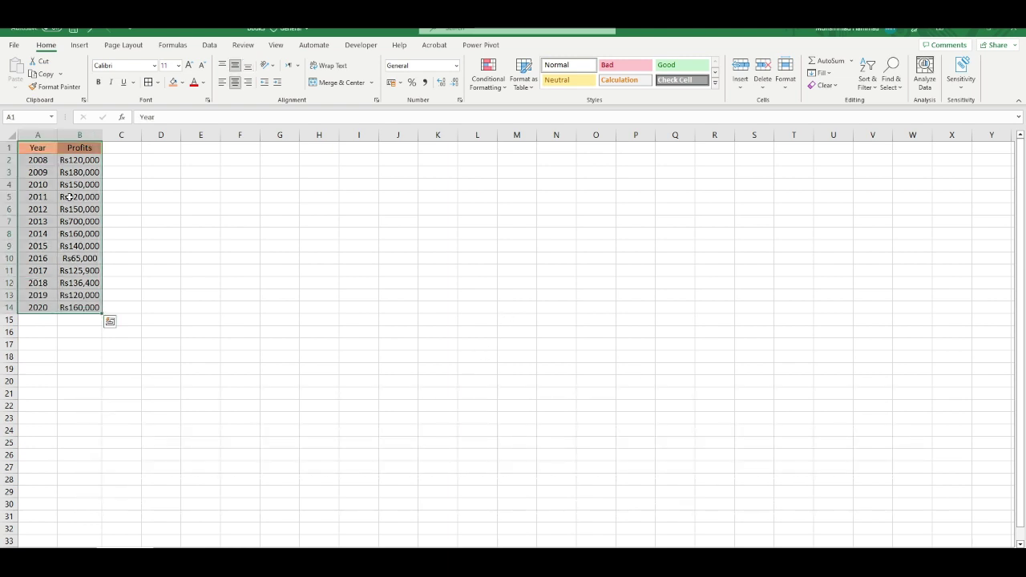
pyautogui.press('alt')
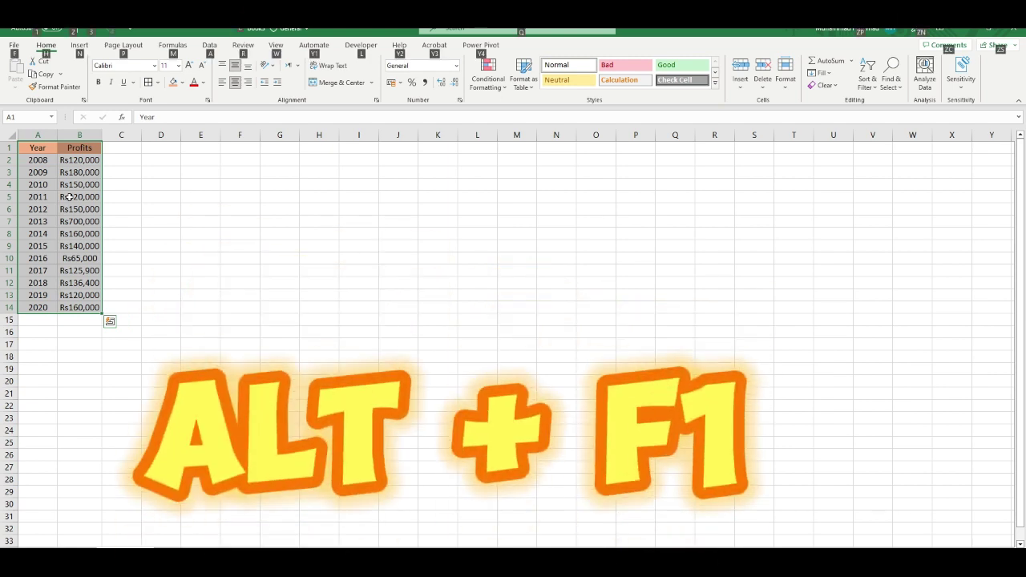
pyautogui.hotkey('alt', 'F1')
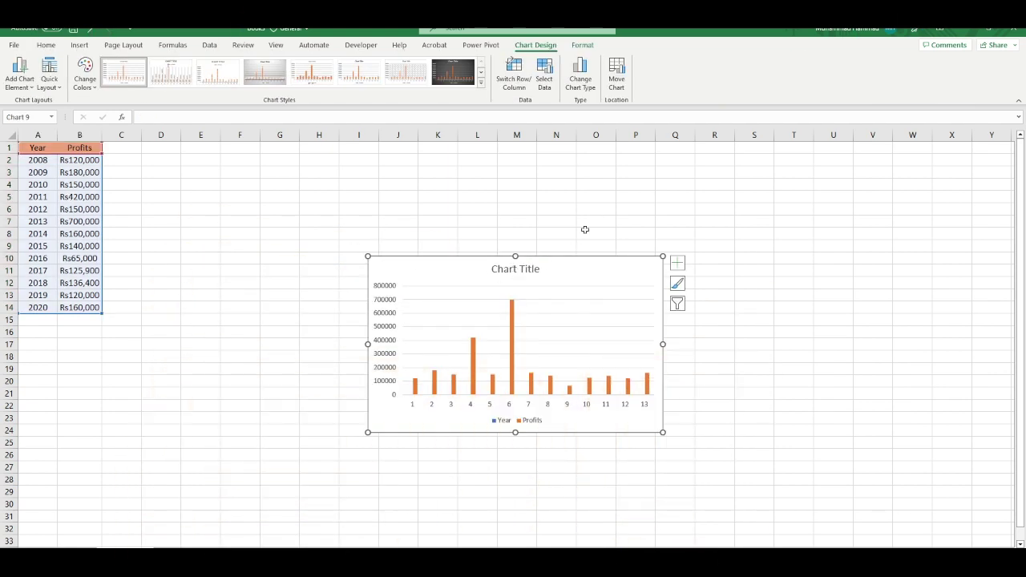
pyautogui.moveTo(575, 275); pyautogui.dragTo(568, 212)
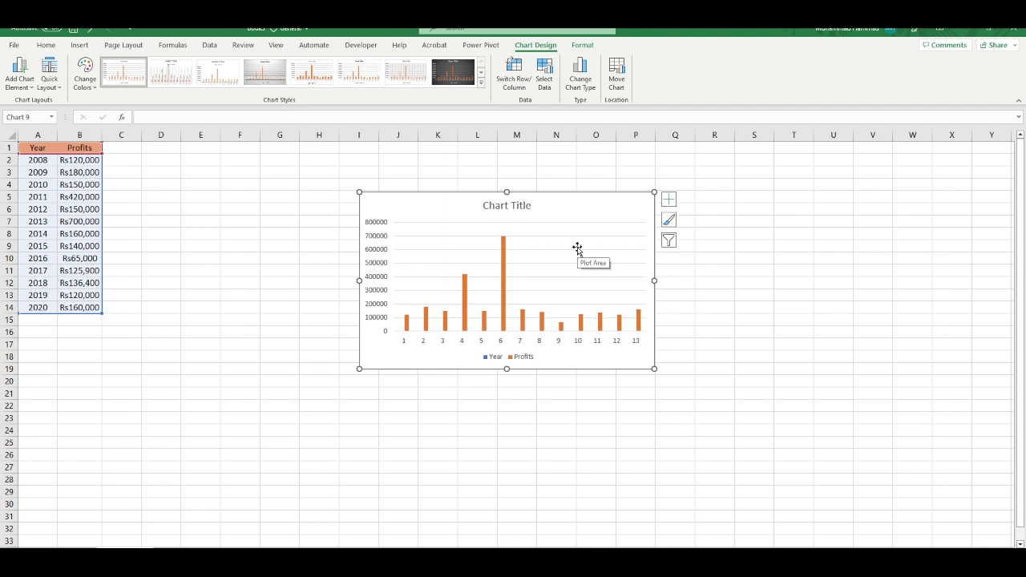
# Preview the line chart subtypes, then apply the plain Line type to the Profits chart
pyautogui.click(580, 74)
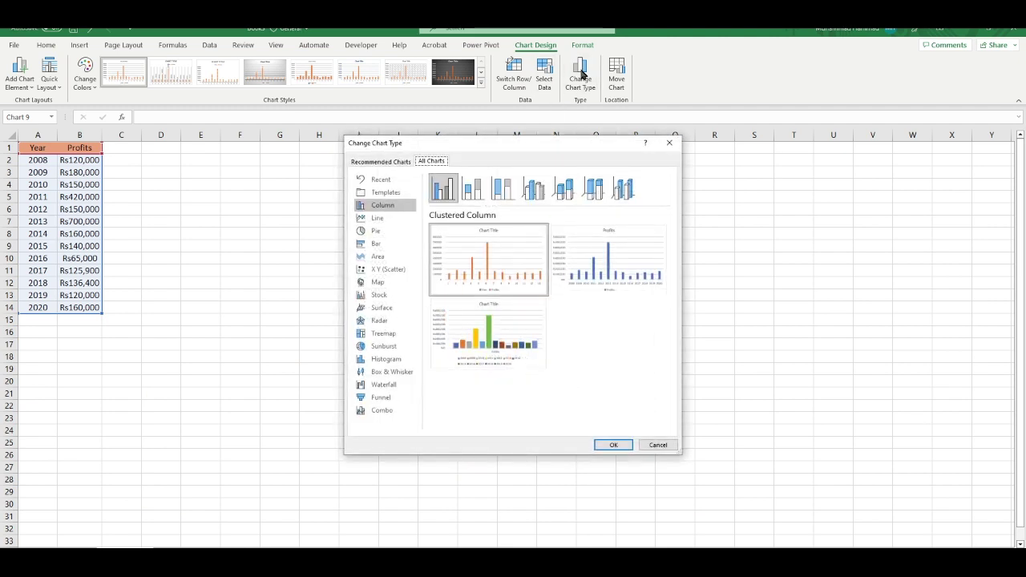
pyautogui.click(377, 217)
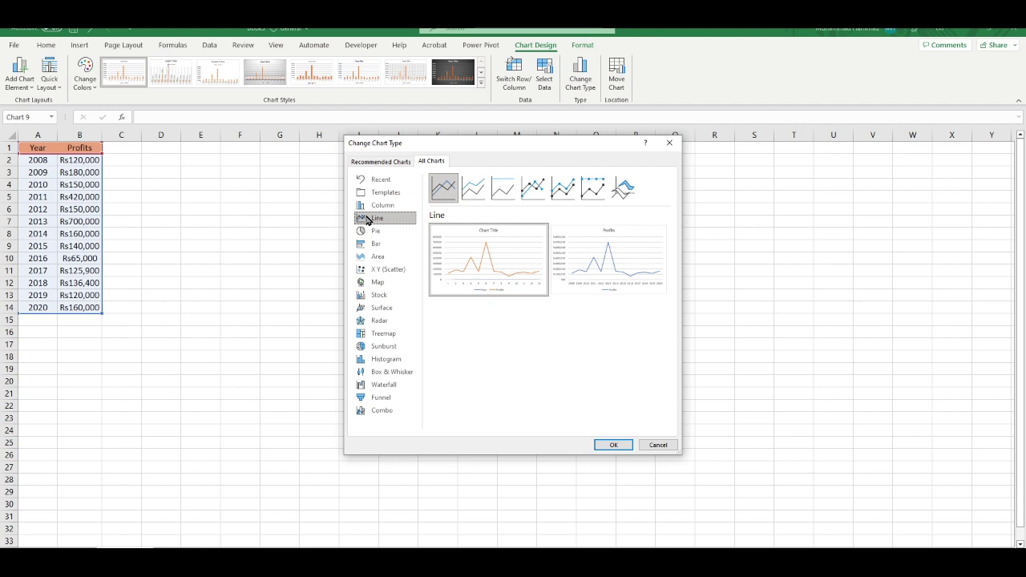
pyautogui.click(443, 197)
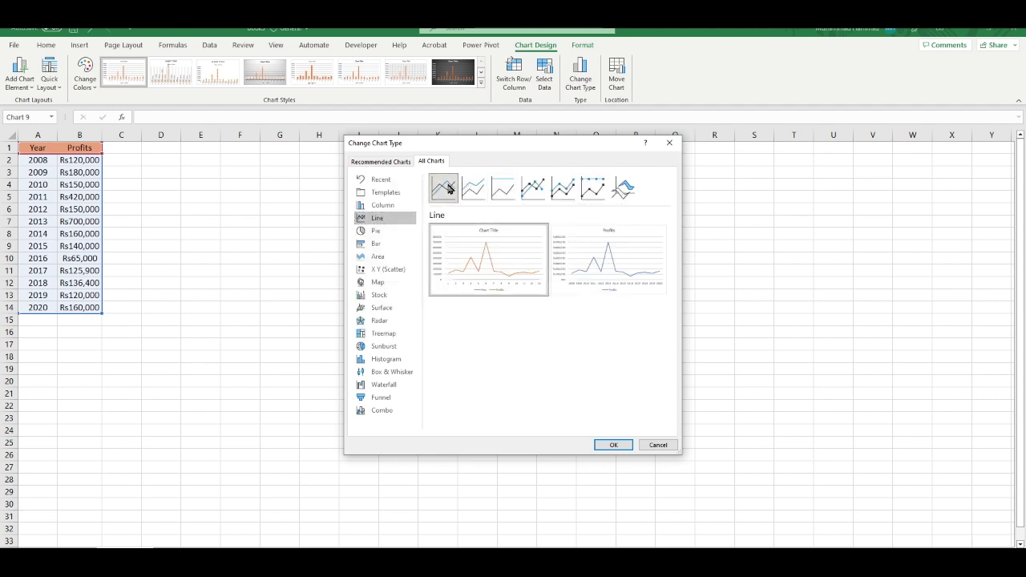
pyautogui.click(480, 191)
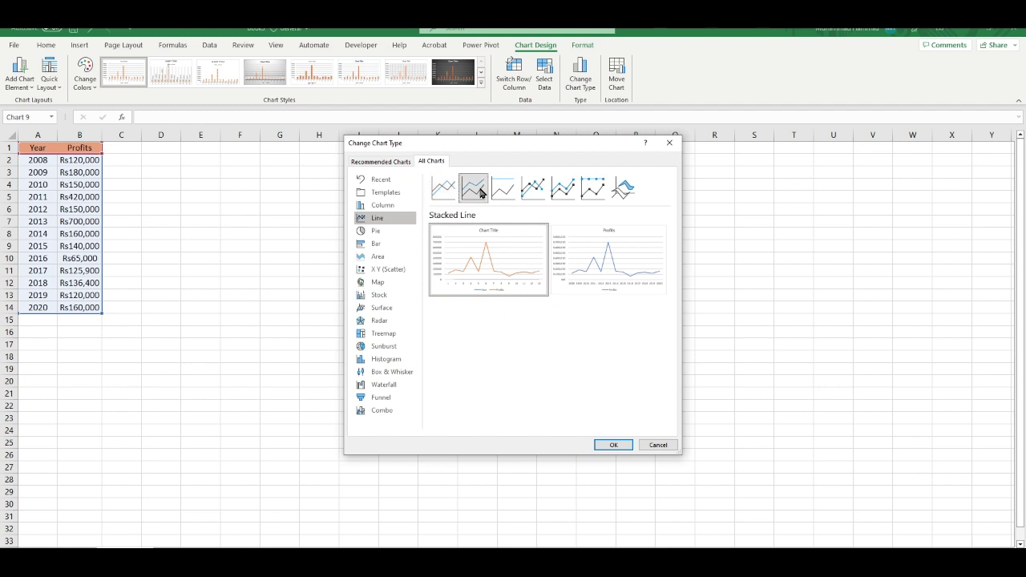
pyautogui.click(504, 193)
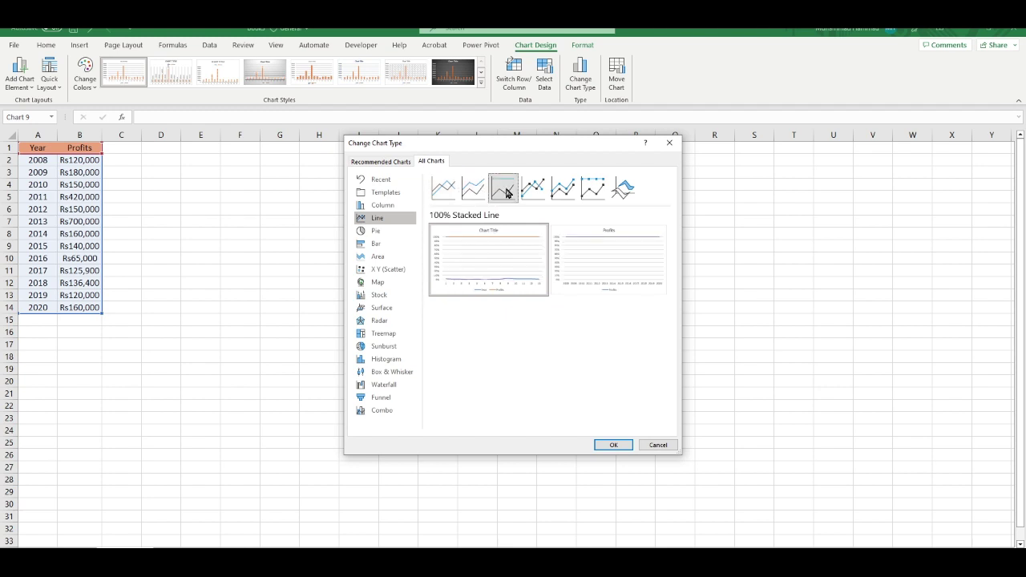
pyautogui.click(535, 190)
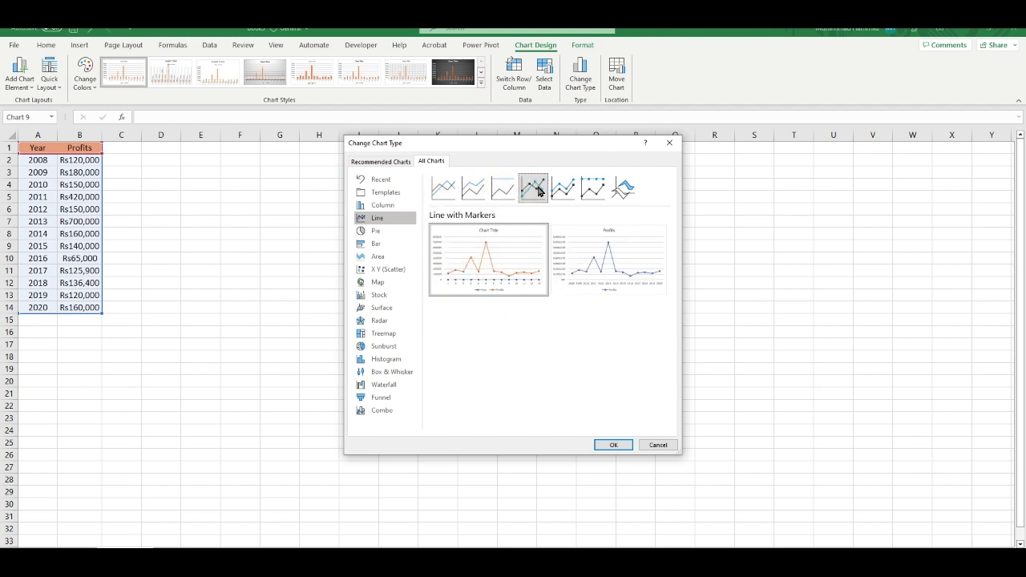
pyautogui.click(560, 189)
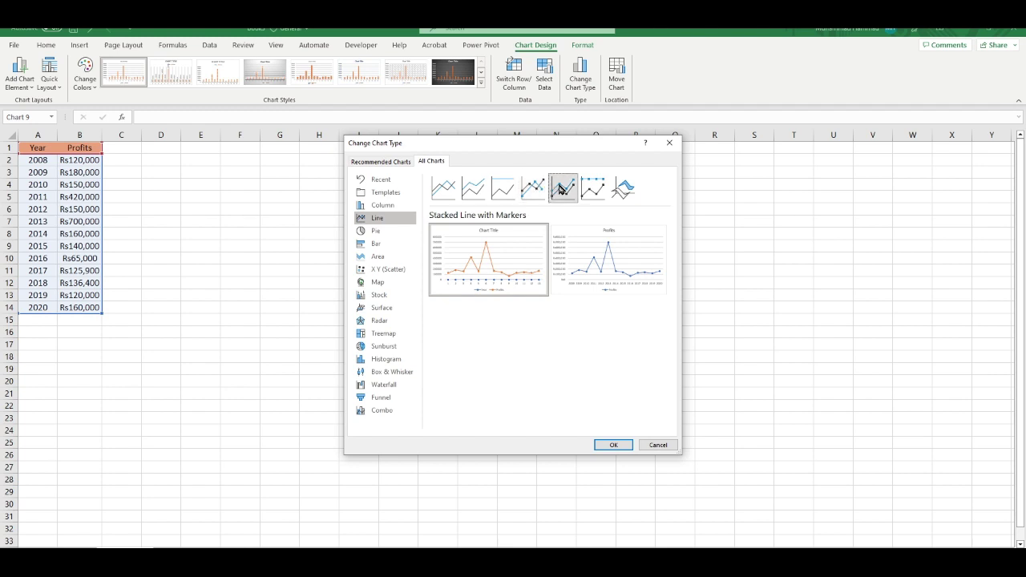
pyautogui.click(592, 188)
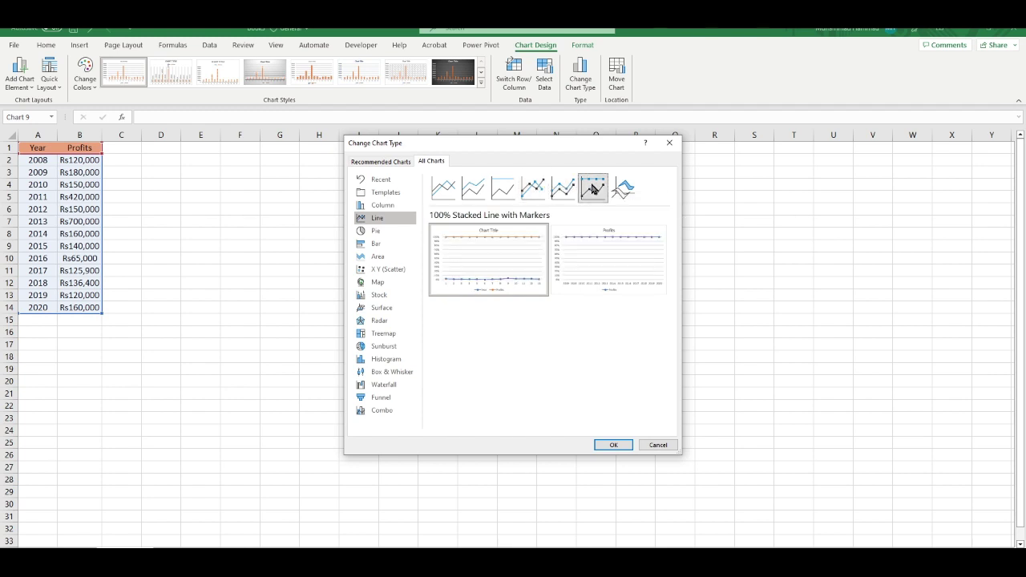
pyautogui.click(561, 189)
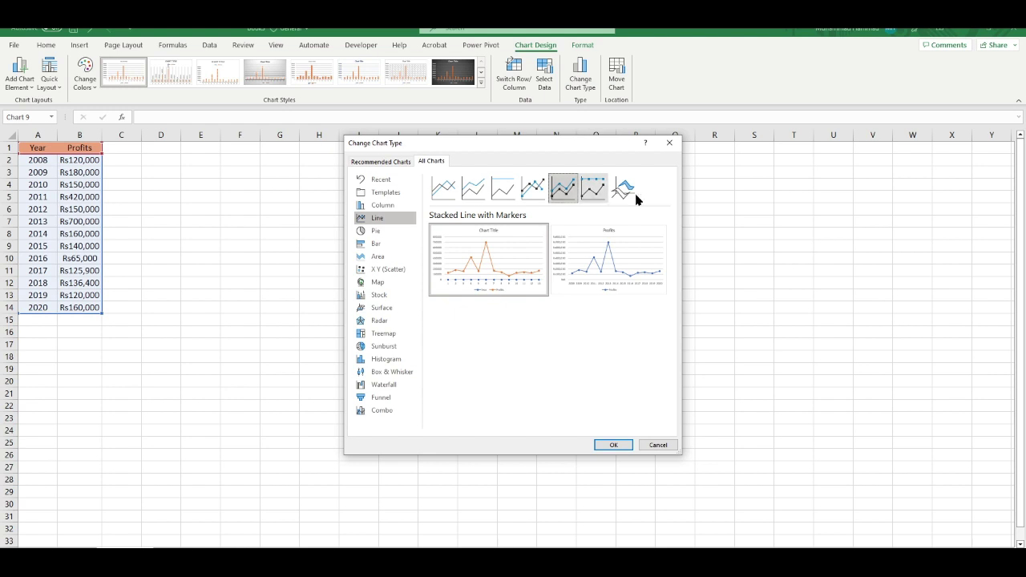
pyautogui.click(583, 192)
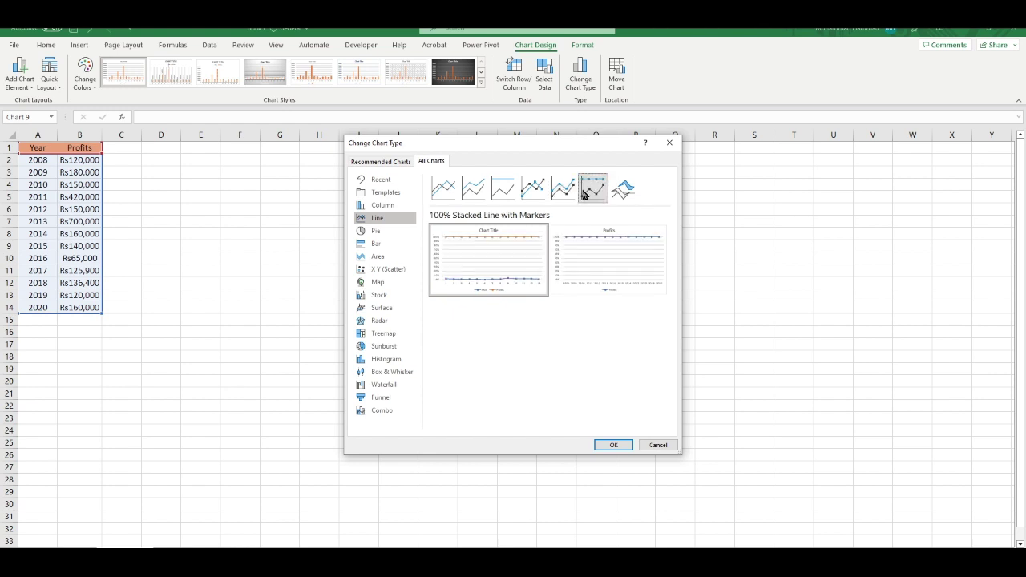
pyautogui.click(626, 189)
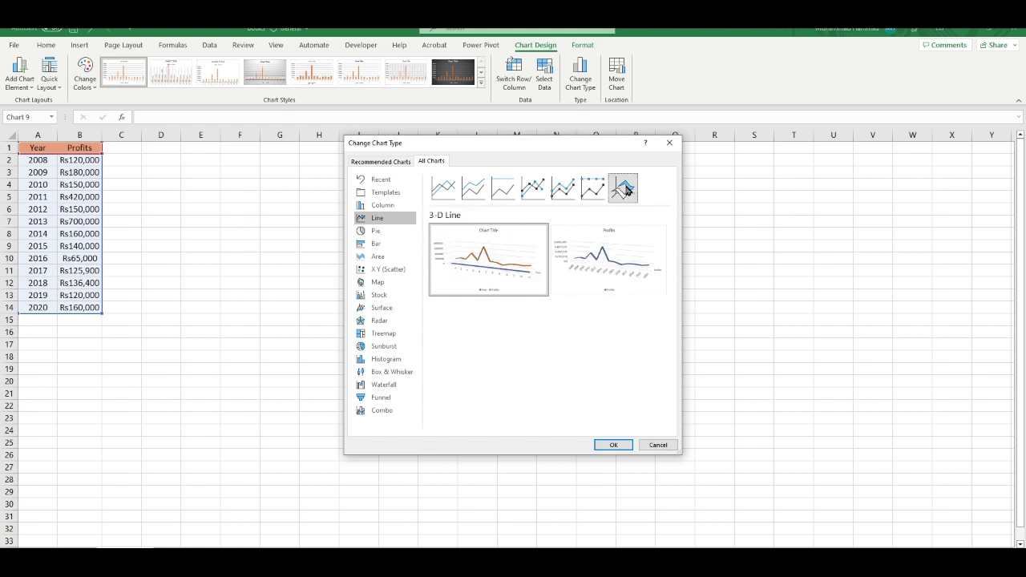
pyautogui.click(443, 188)
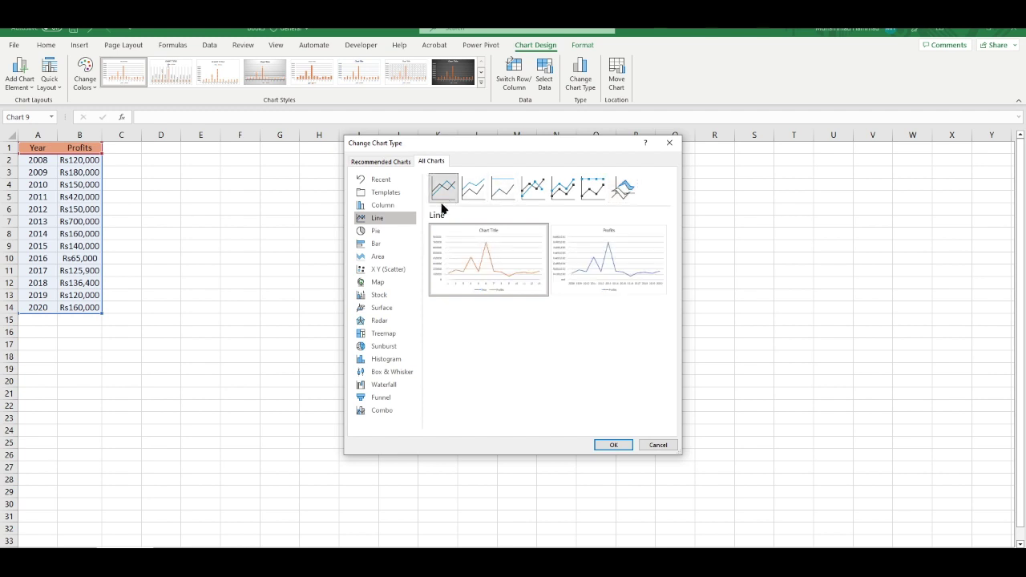
pyautogui.click(614, 445)
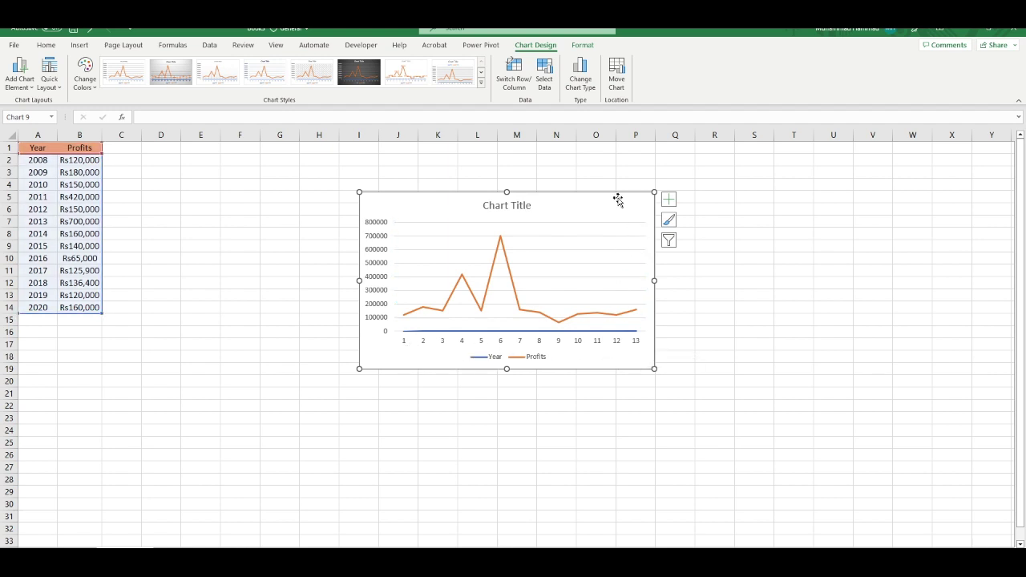
# Remove the Year series and set the horizontal axis labels to A2:A14 (2008–2020)
pyautogui.click(545, 77)
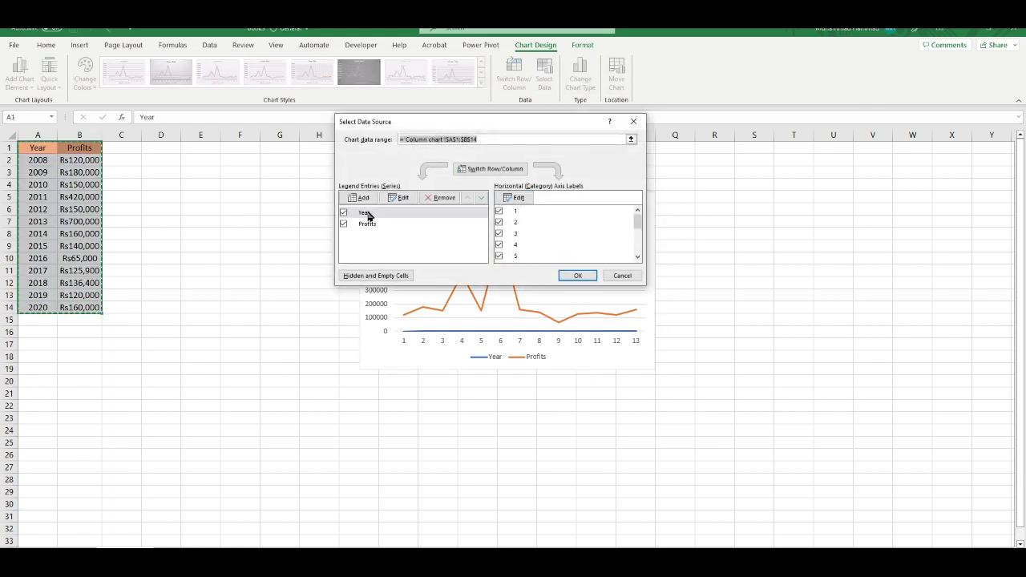
pyautogui.click(403, 213)
pyautogui.click(443, 198)
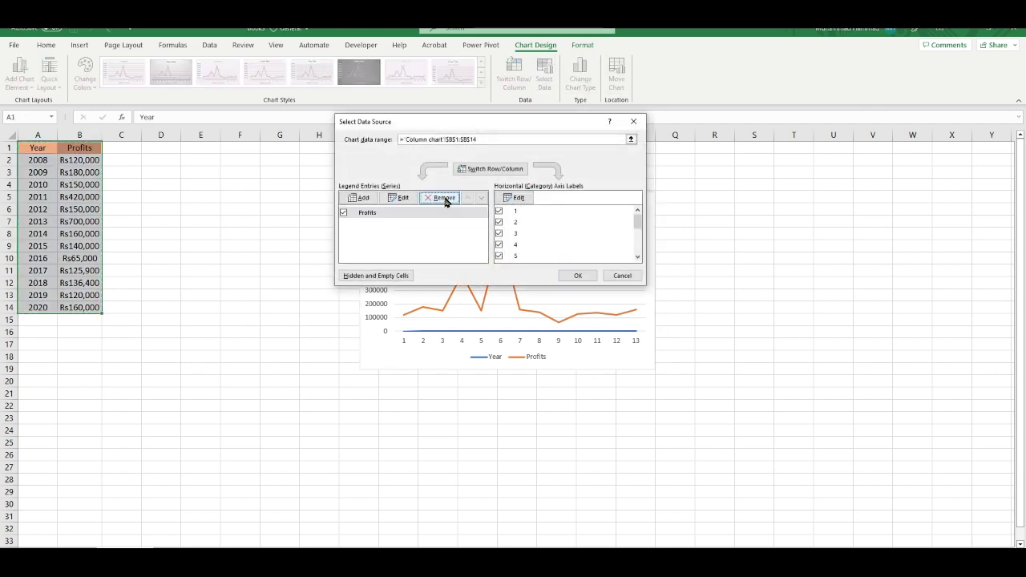
pyautogui.click(515, 198)
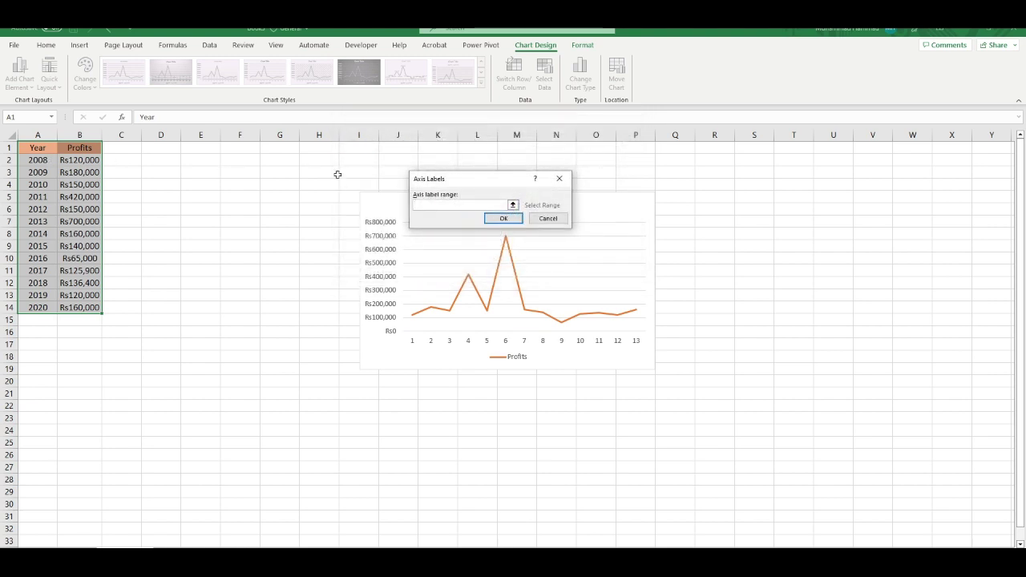
pyautogui.click(513, 204)
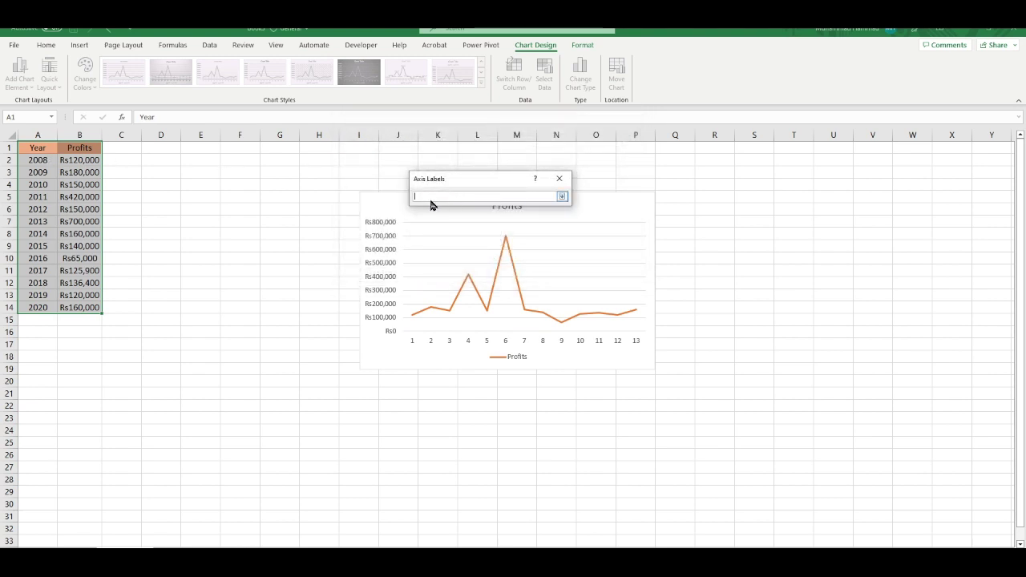
pyautogui.moveTo(52, 164); pyautogui.dragTo(48, 308)
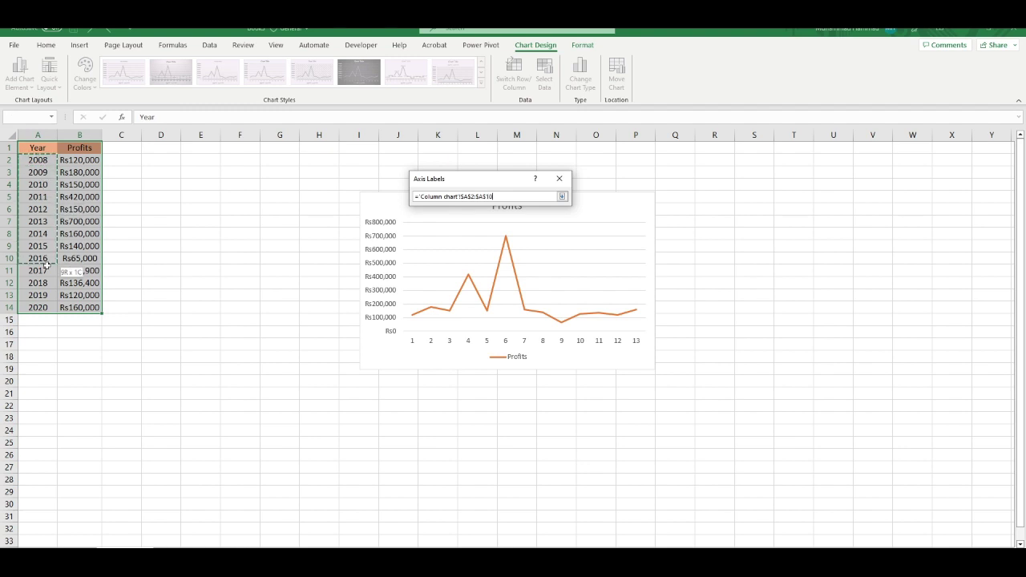
pyautogui.click(564, 199)
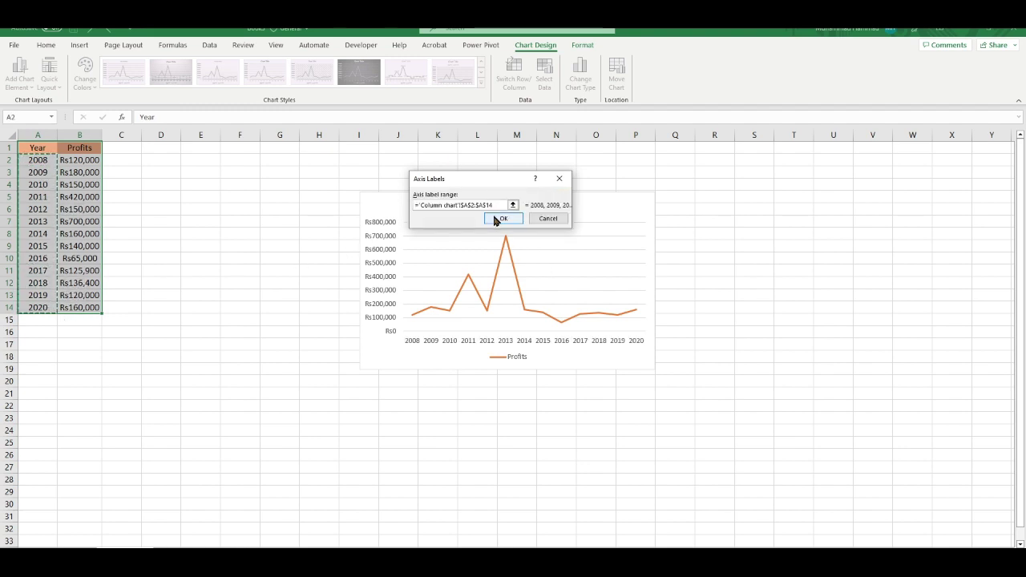
pyautogui.click(495, 219)
pyautogui.click(577, 276)
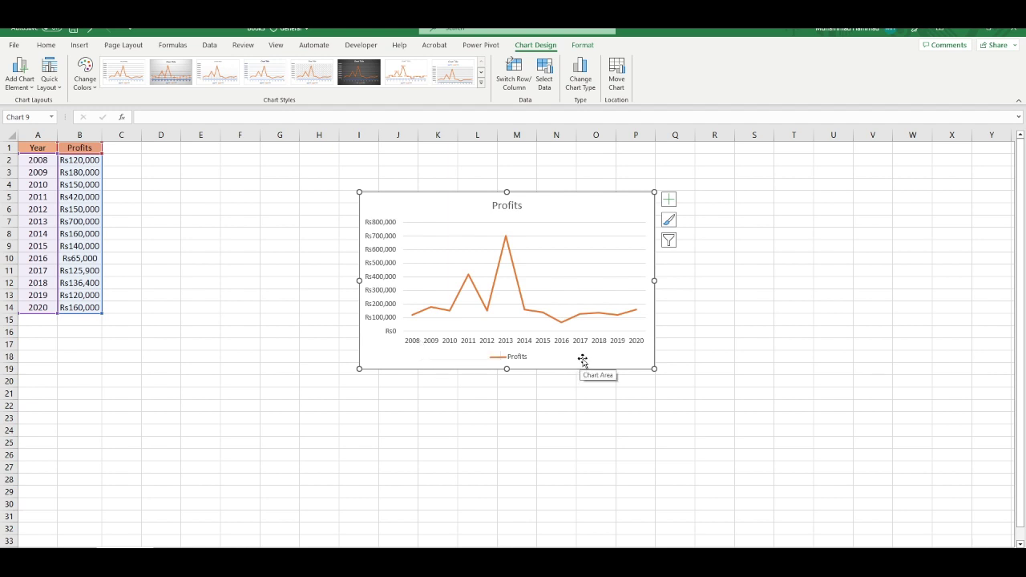
# Open the chart's formatting pane and select the plot area, then the Profits line series
pyautogui.doubleClick(589, 207)
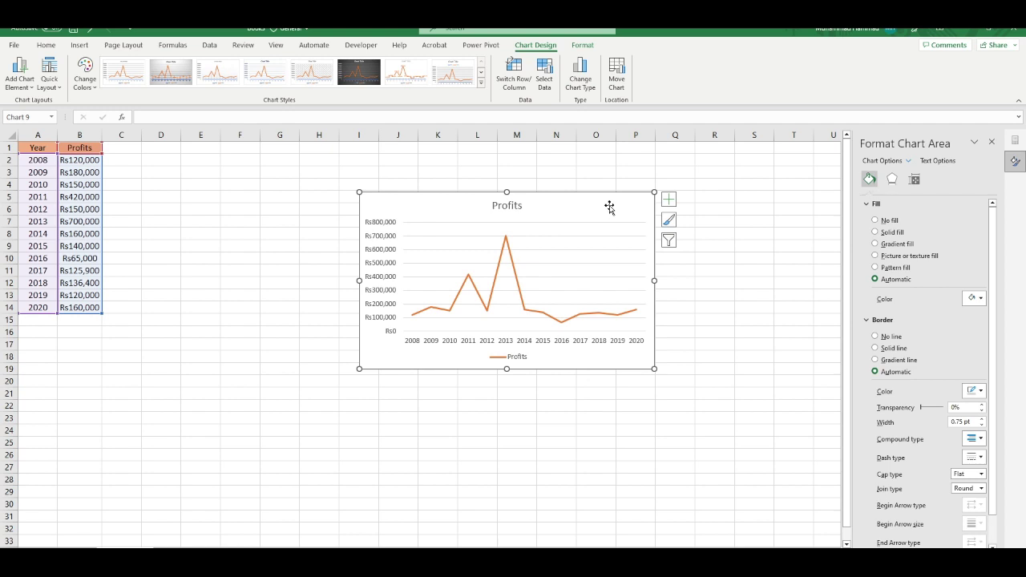
pyautogui.click(592, 247)
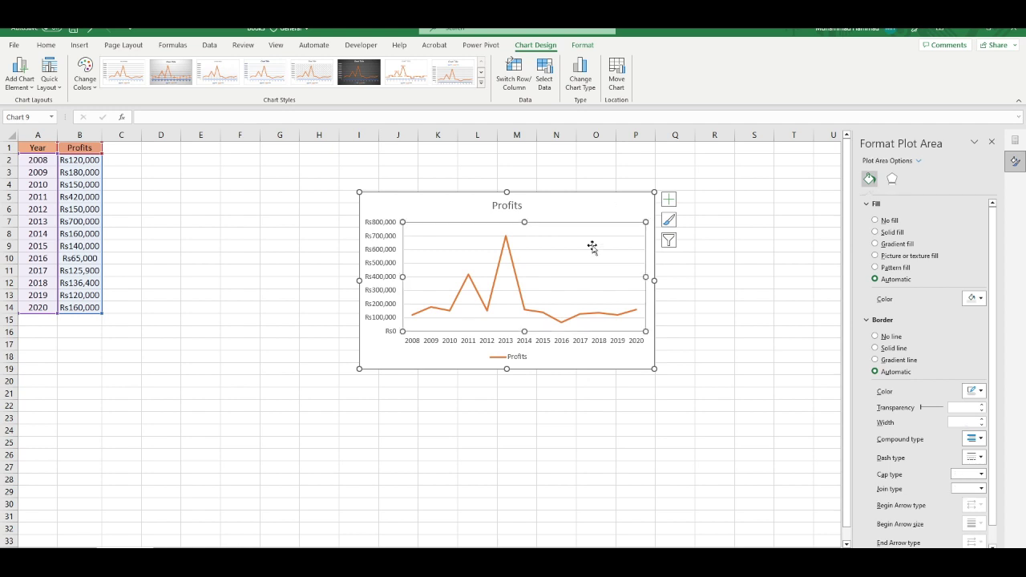
pyautogui.click(497, 285)
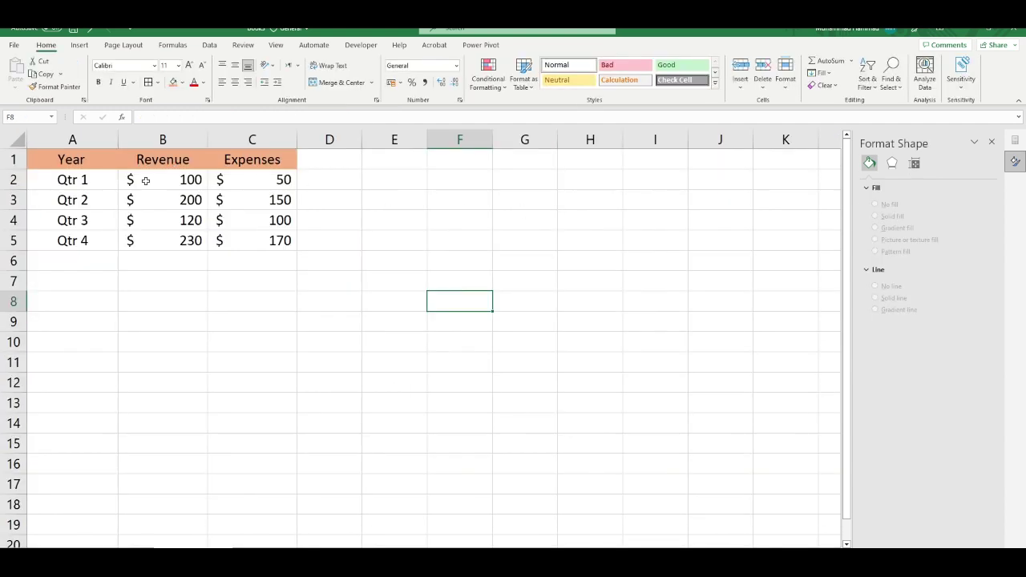
# Select the Revenue/Expenses table A1:C5 and insert a default clustered column chart with Alt+F1
pyautogui.click(145, 180)
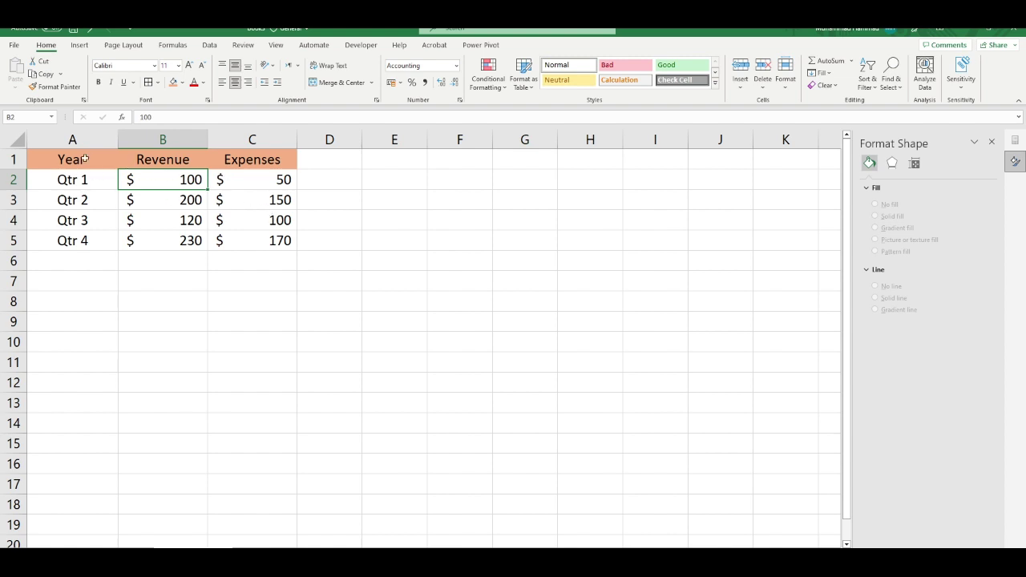
pyautogui.moveTo(84, 159); pyautogui.dragTo(227, 231)
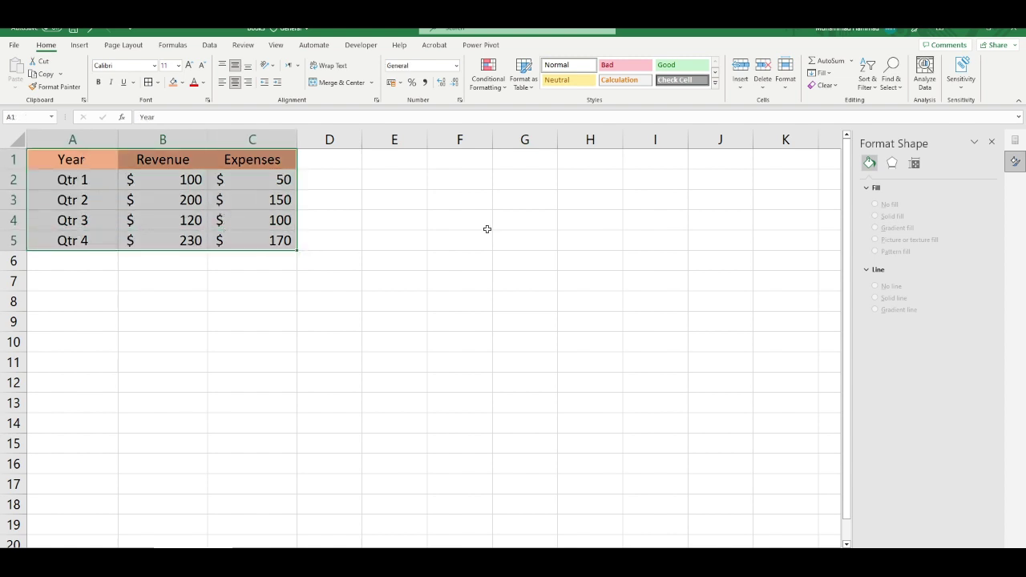
pyautogui.hotkey('alt', 'F1')
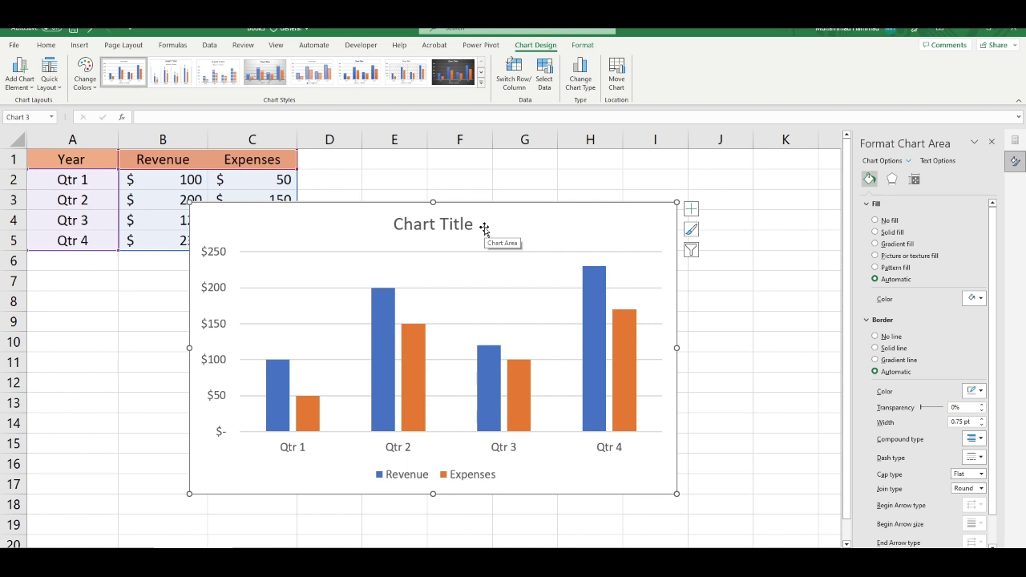
# Open the Change Chart Type dialog from Chart Design for the Revenue/Expenses chart
pyautogui.click(585, 74)
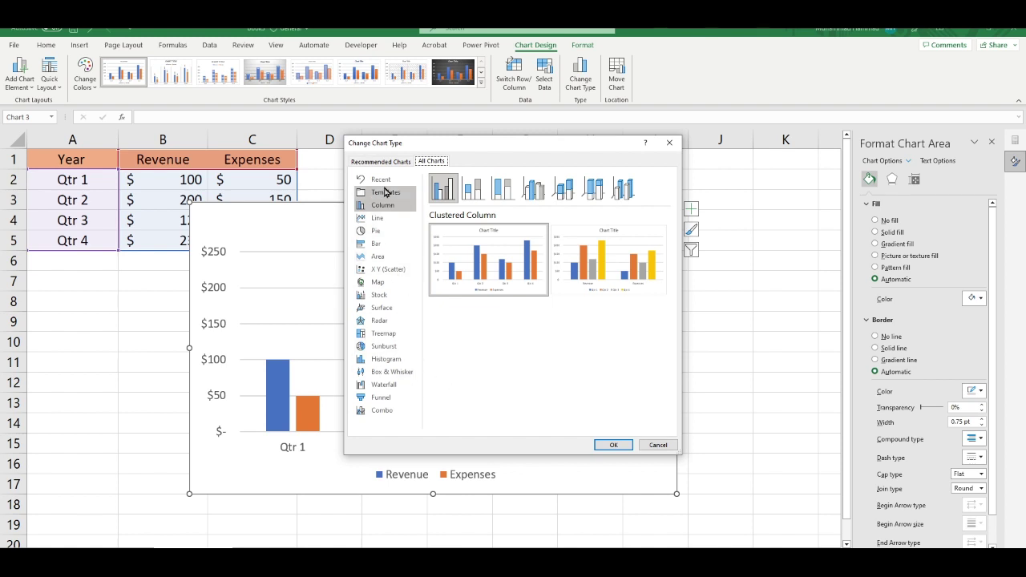
# Make it a Combo chart with Revenue as Clustered Column and Expenses as Line
pyautogui.click(380, 411)
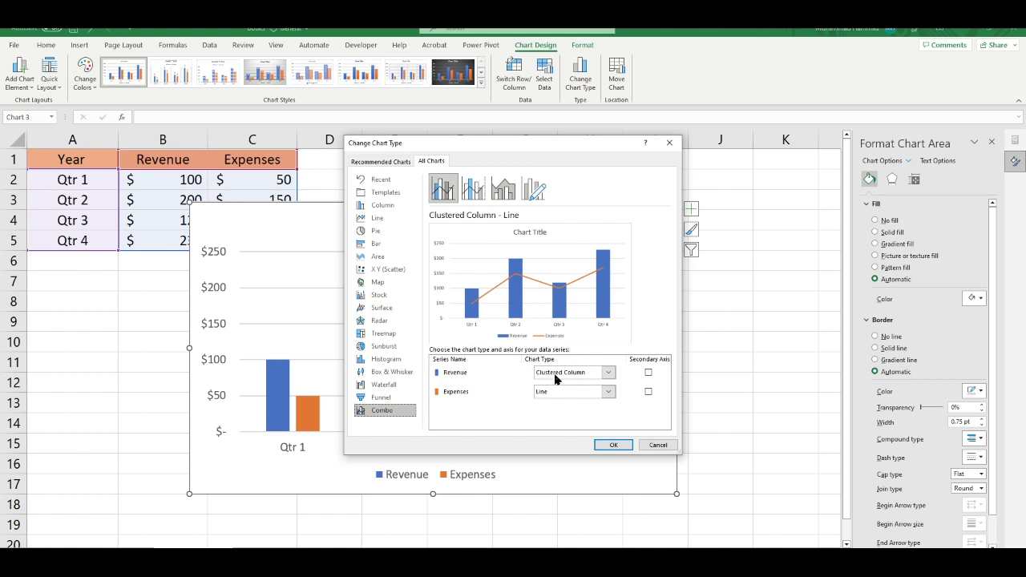
pyautogui.click(607, 374)
pyautogui.click(606, 377)
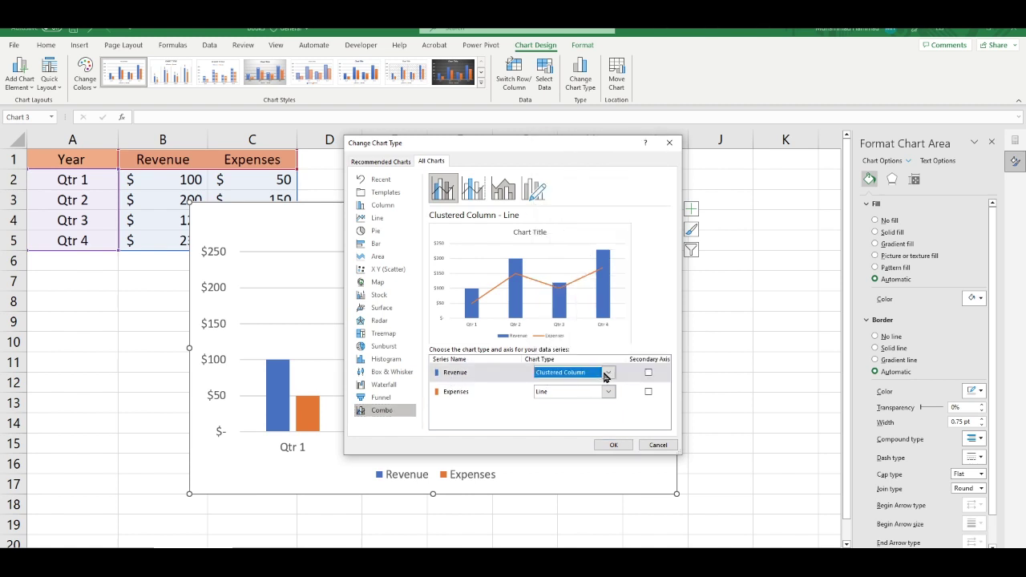
pyautogui.click(610, 392)
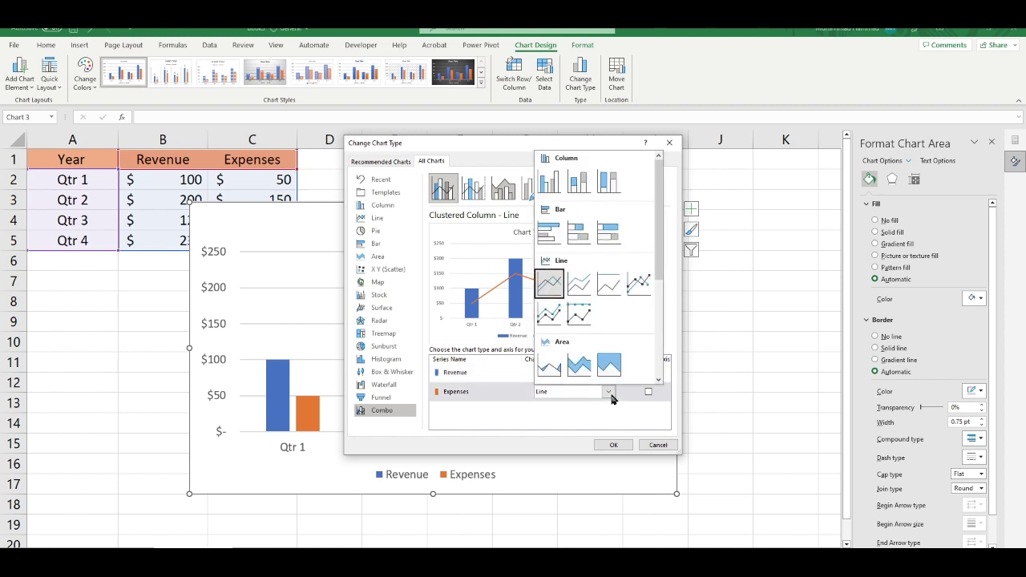
pyautogui.click(610, 394)
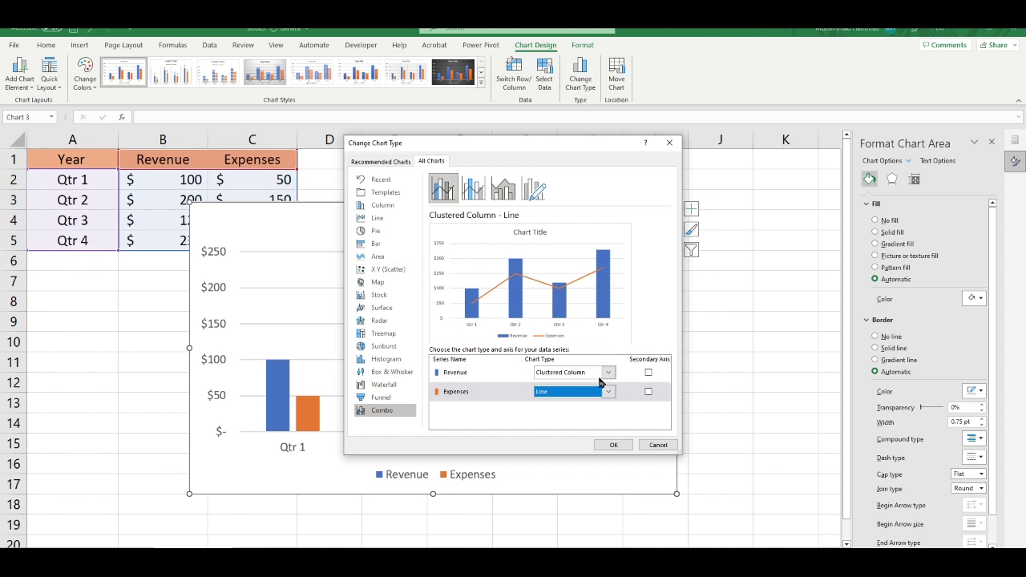
pyautogui.click(613, 445)
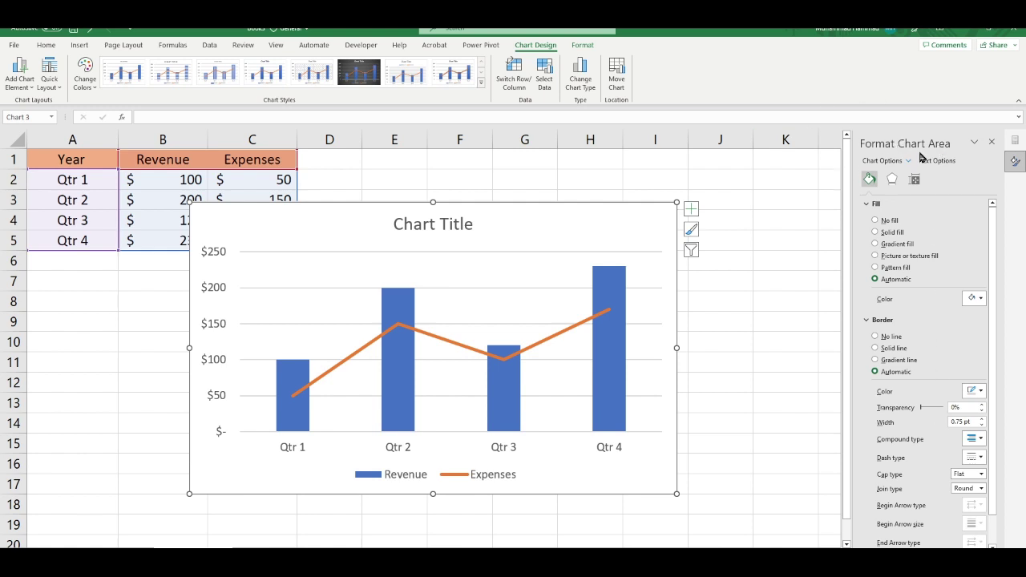
# Select the plot area, then a Revenue column to open Format Data Series
pyautogui.click(561, 306)
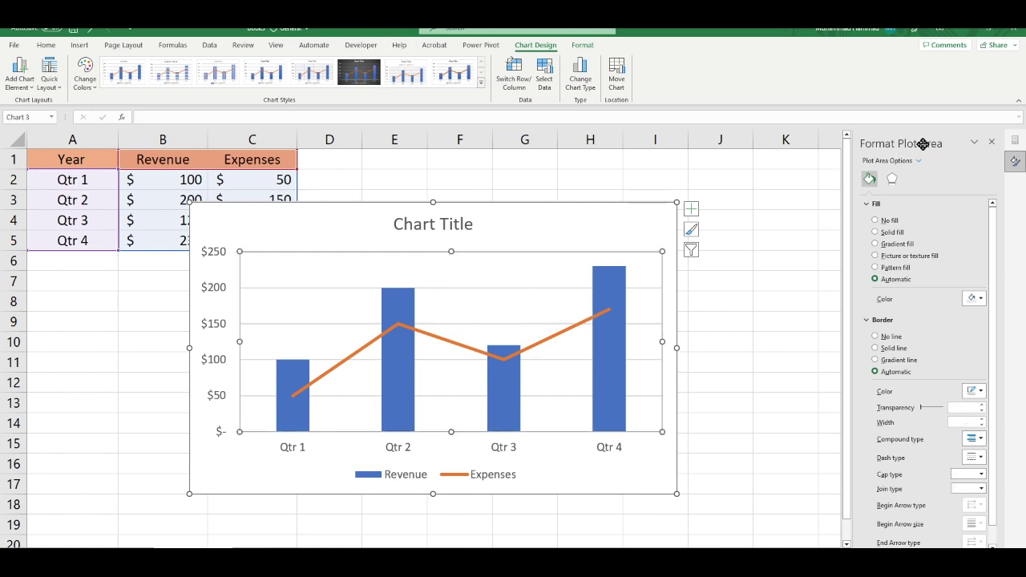
pyautogui.click(512, 394)
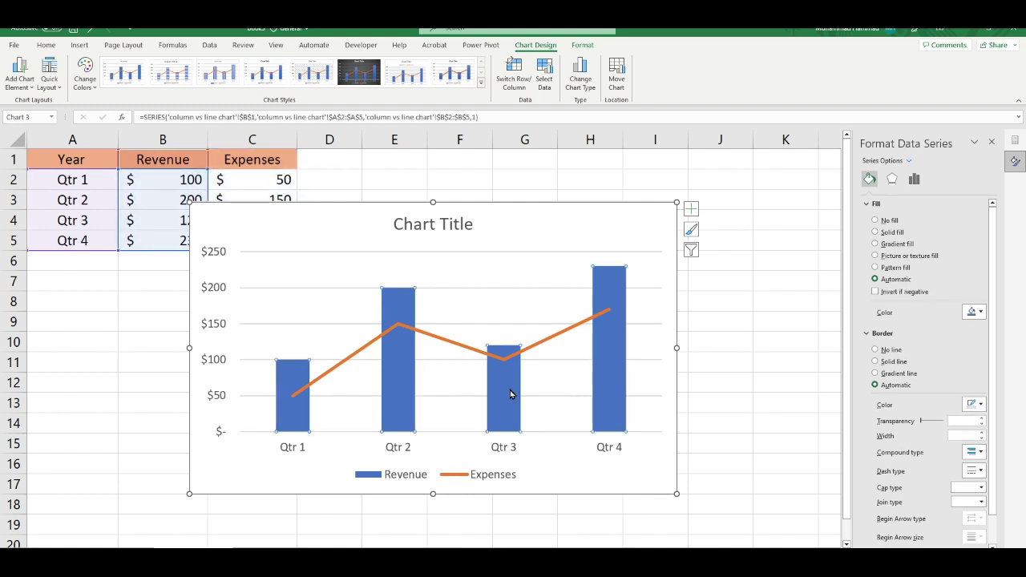